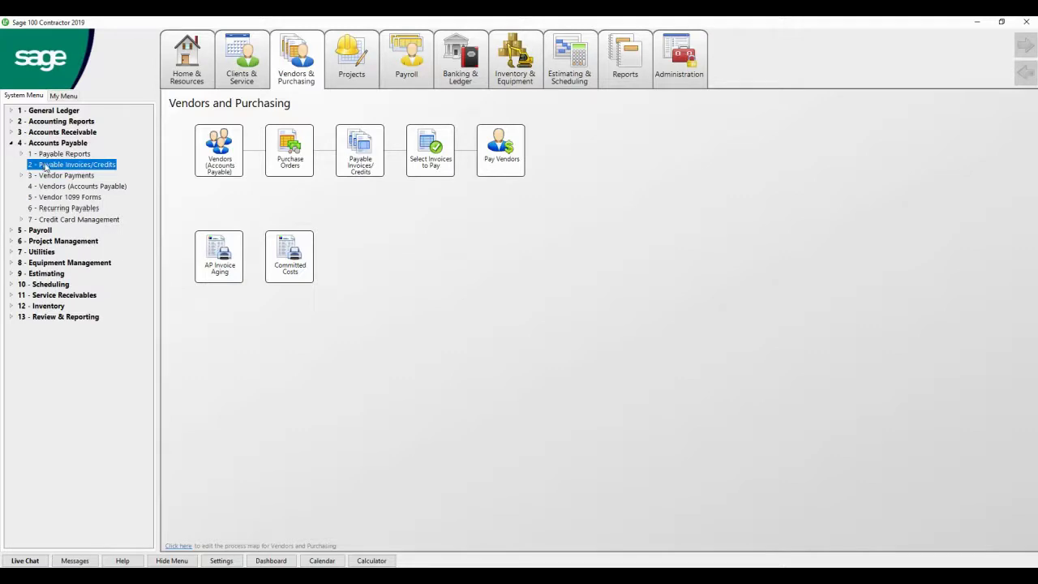
Step: Open the Payable Invoices/Credits entry window and enter INV 12456 as the invoice number
mouse_move(300, 36)
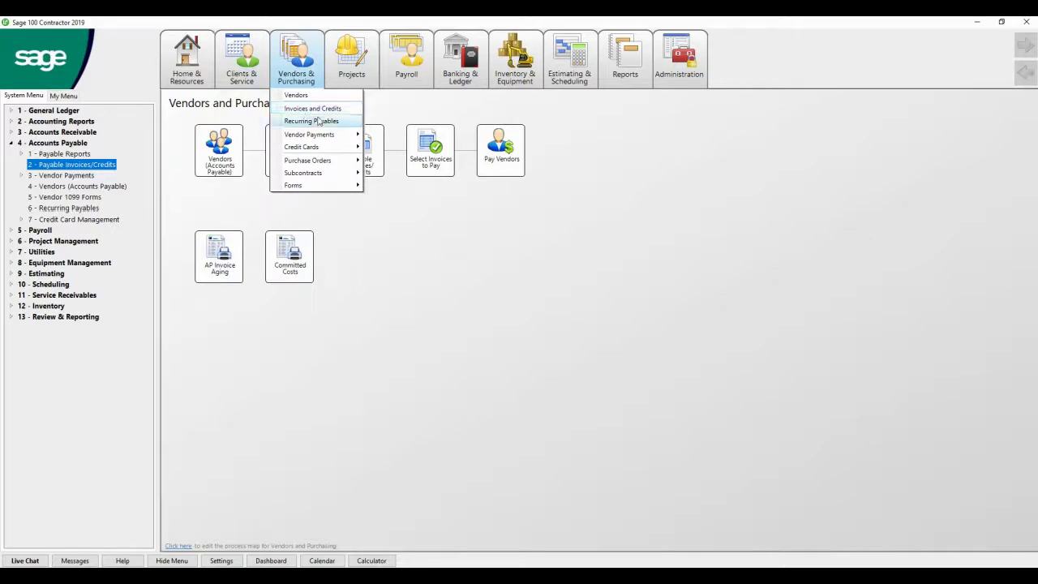
mouse_move(340, 159)
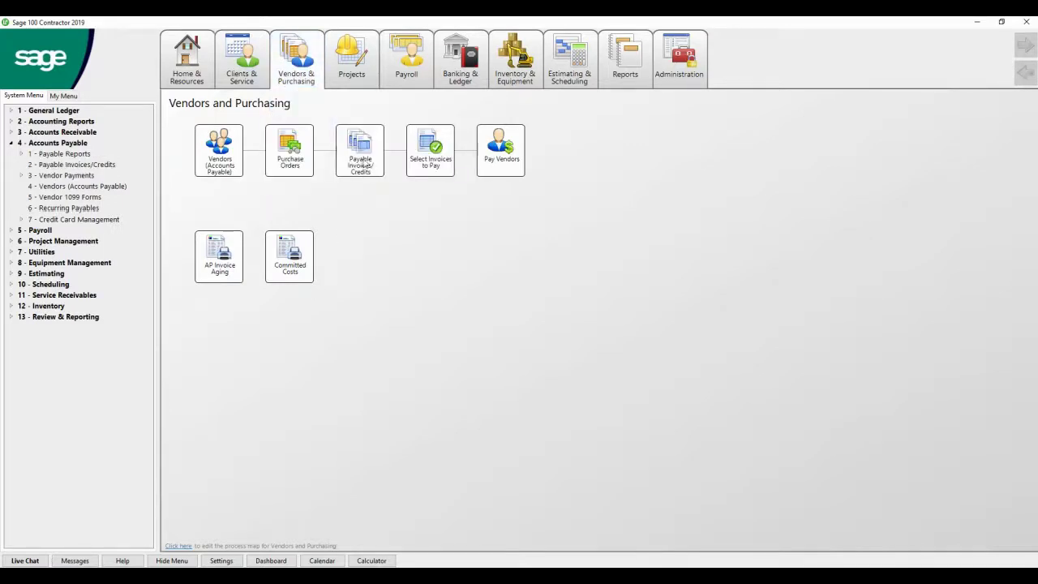
click(363, 161)
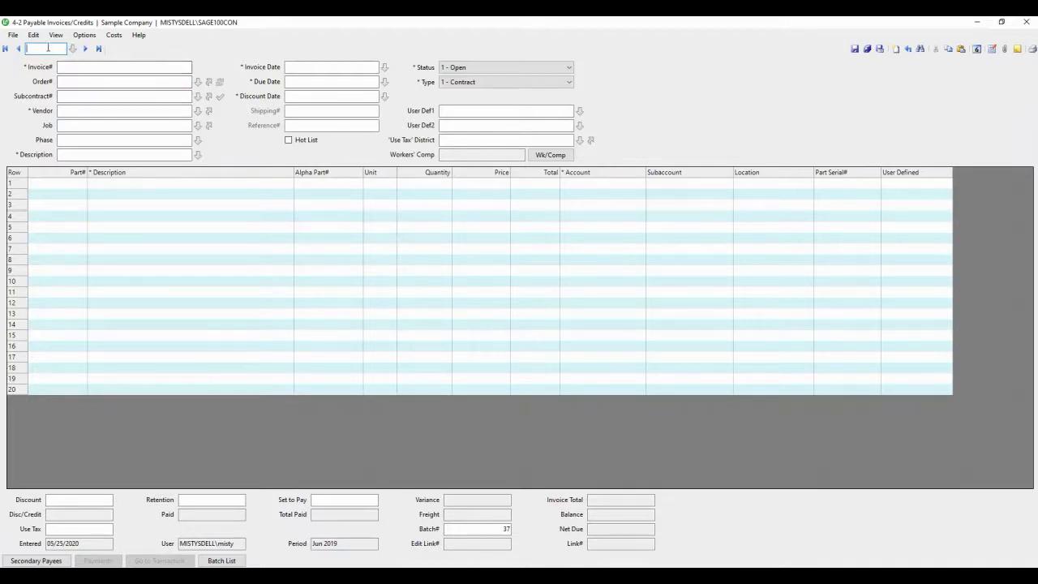
click(66, 66)
text(INV 12456)
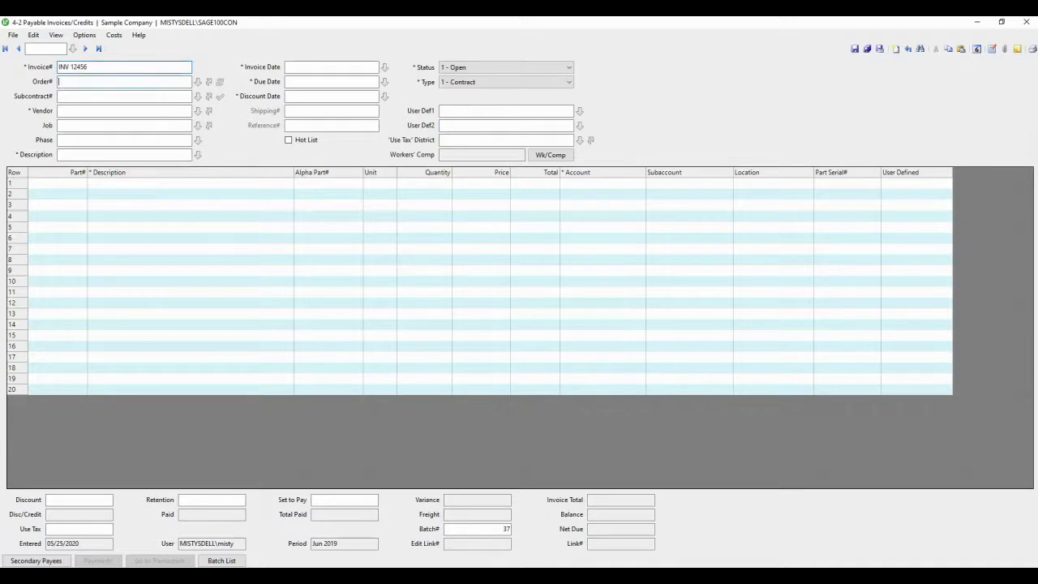
key(Tab)
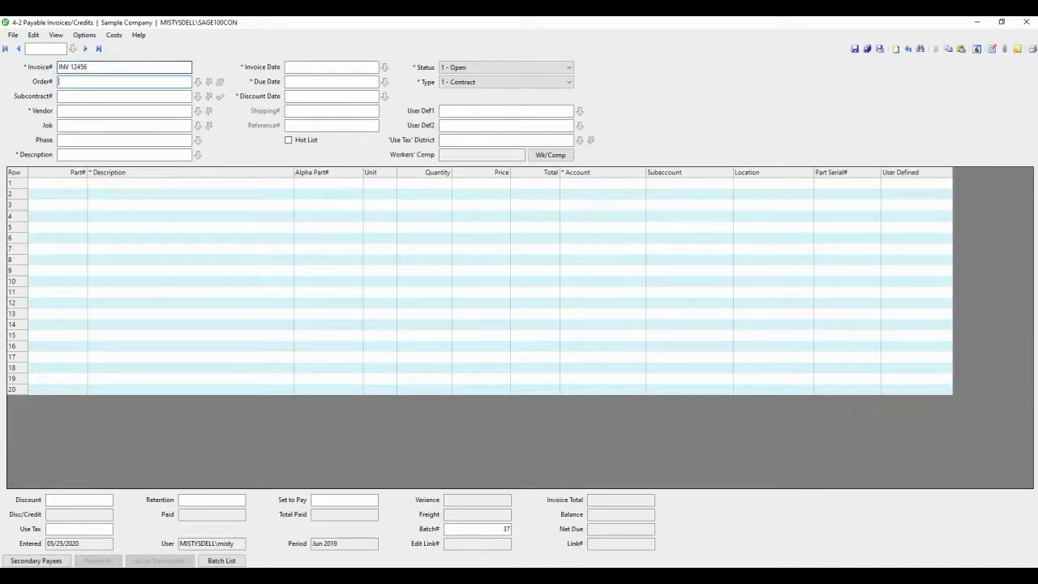
Step: Choose Adams Fuel as the invoice's vendor and 207 - Wood Elementary School as its job from the lookup lists
click(82, 95)
click(117, 111)
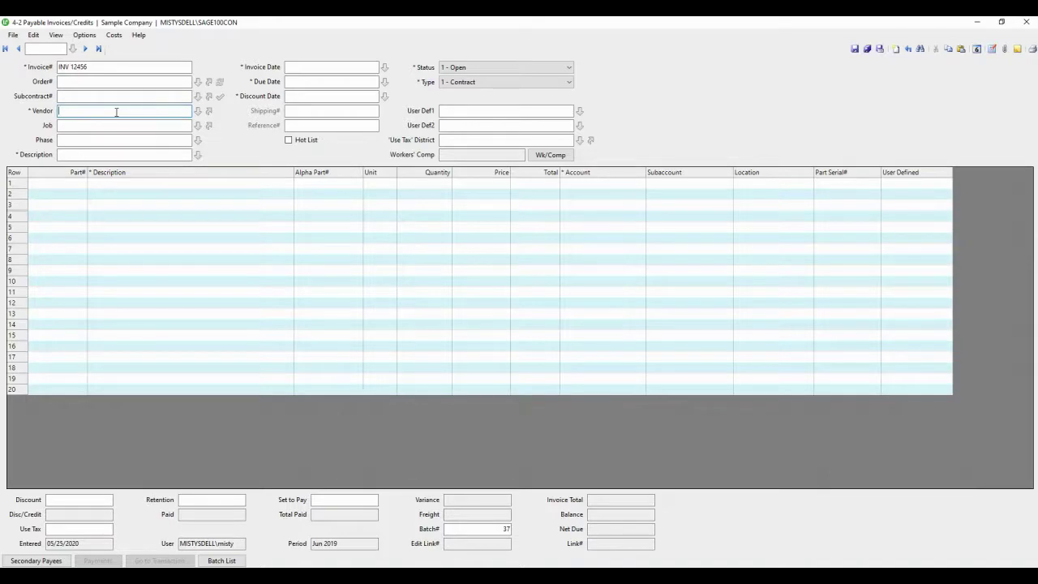
click(197, 111)
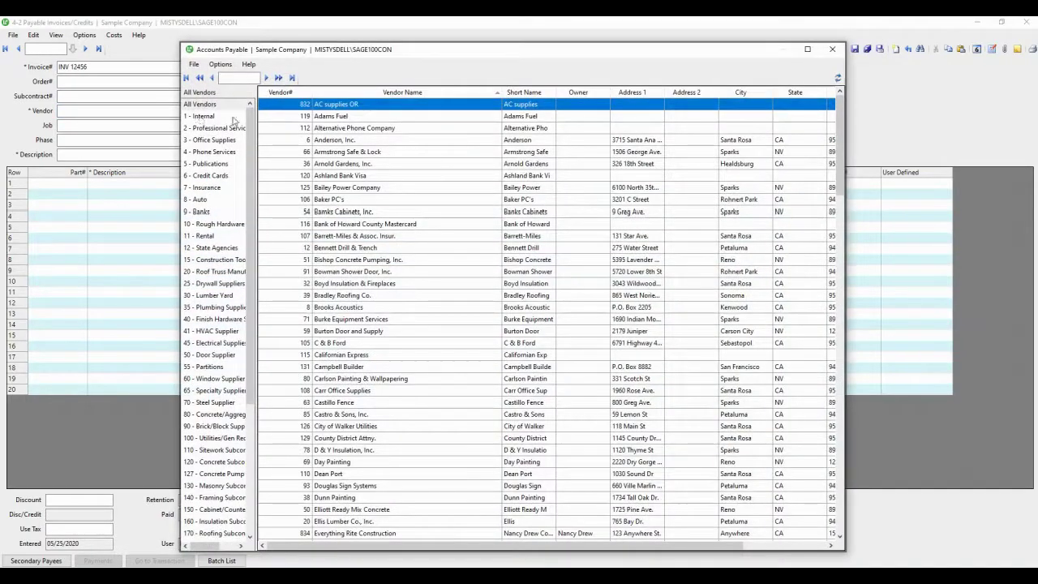
double_click(335, 117)
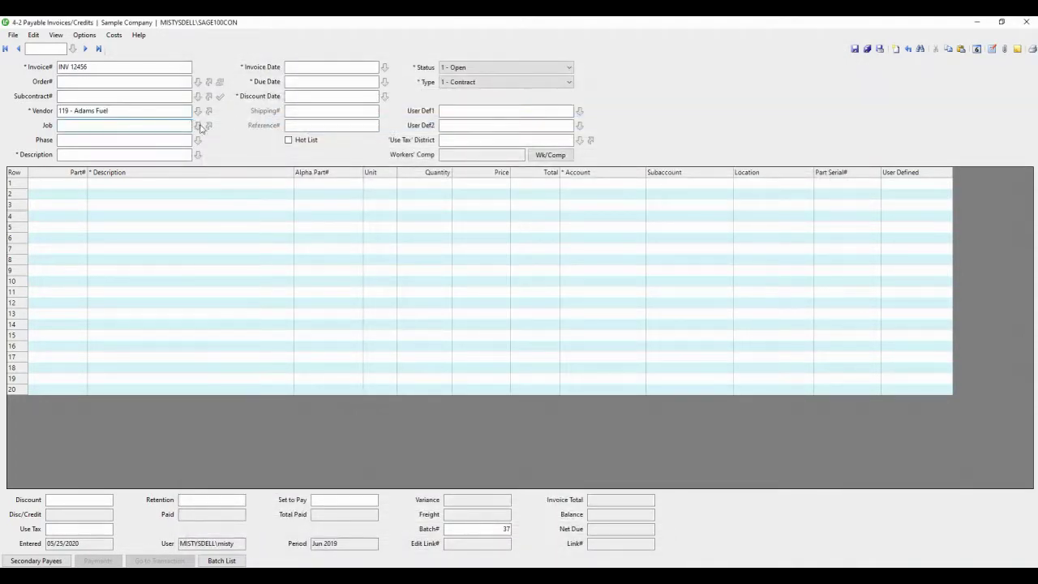
click(198, 126)
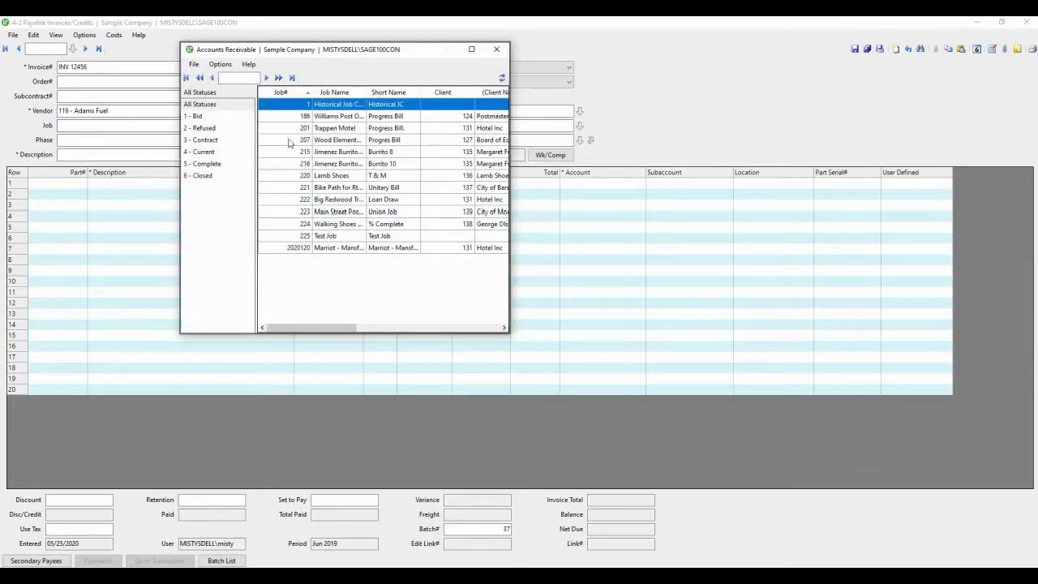
click(324, 142)
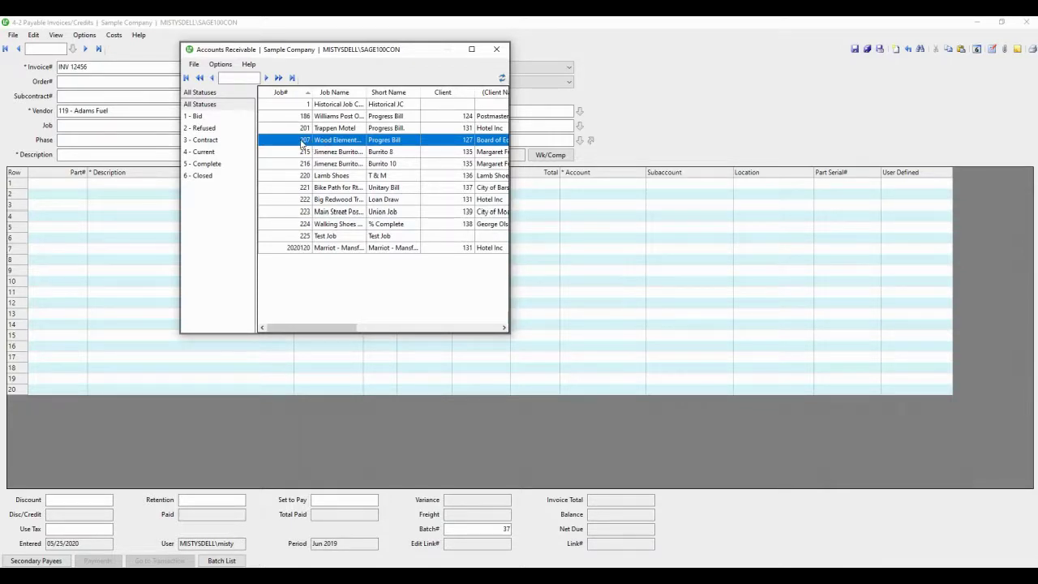
double_click(302, 143)
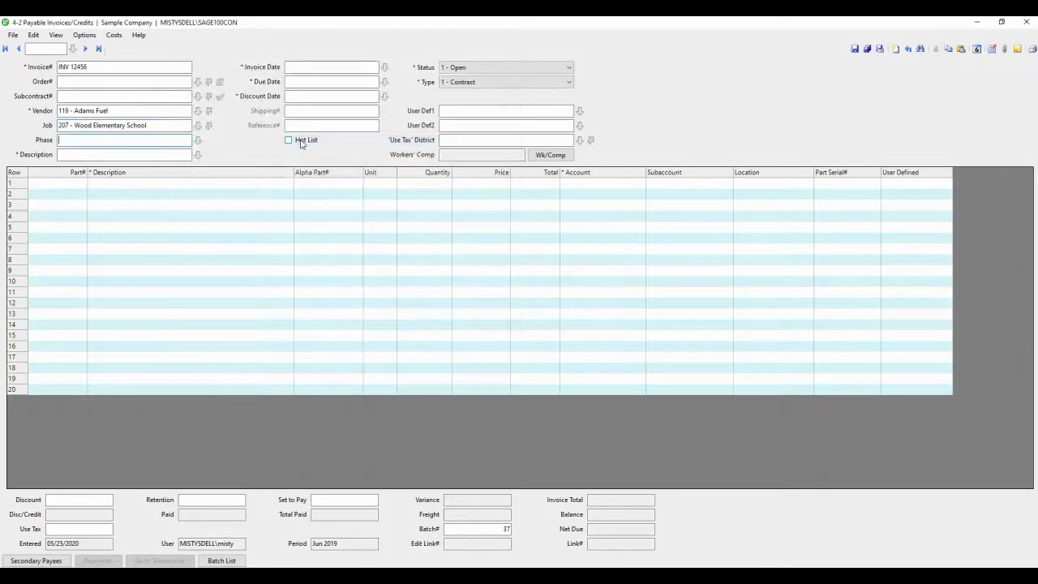
Step: Enter "Materials on Job" as the invoice description
click(135, 153)
text(Mat)
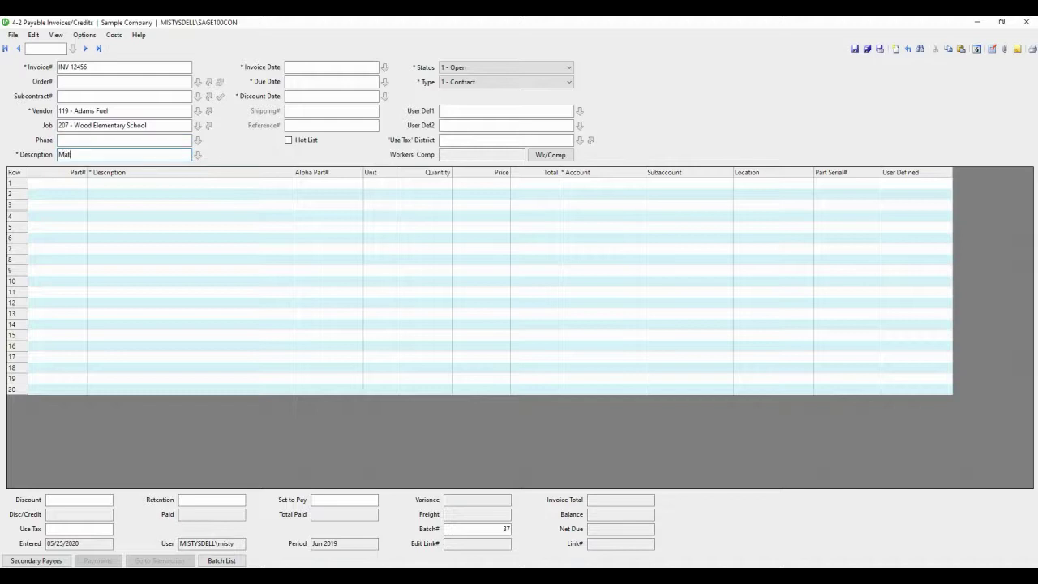
text(erials on Job)
key(Tab)
Step: Set the invoice date to 05/25/2020 and accept the same date for the due date and discount date
text(5/)
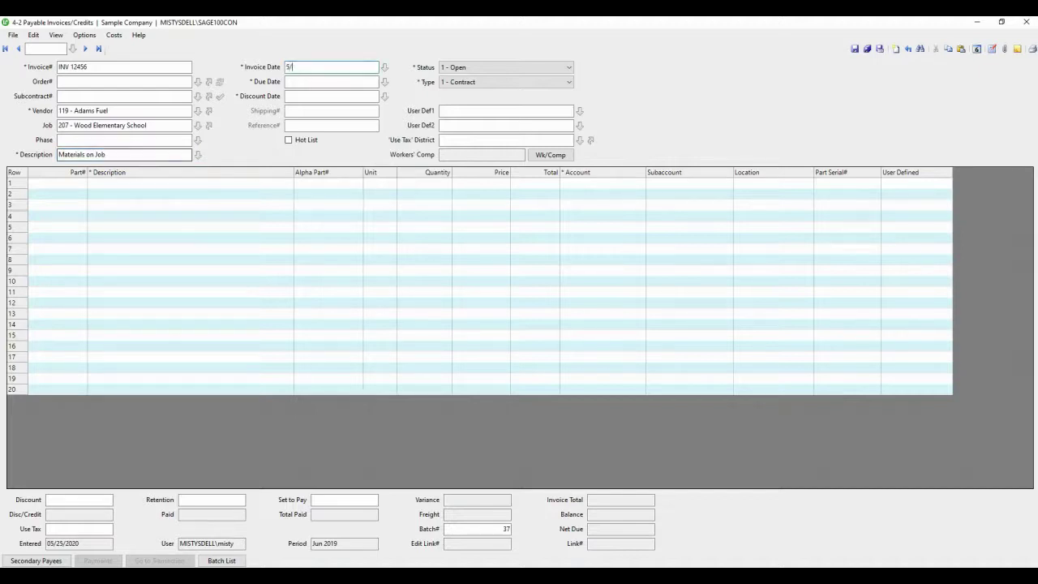
text(25)
key(Tab)
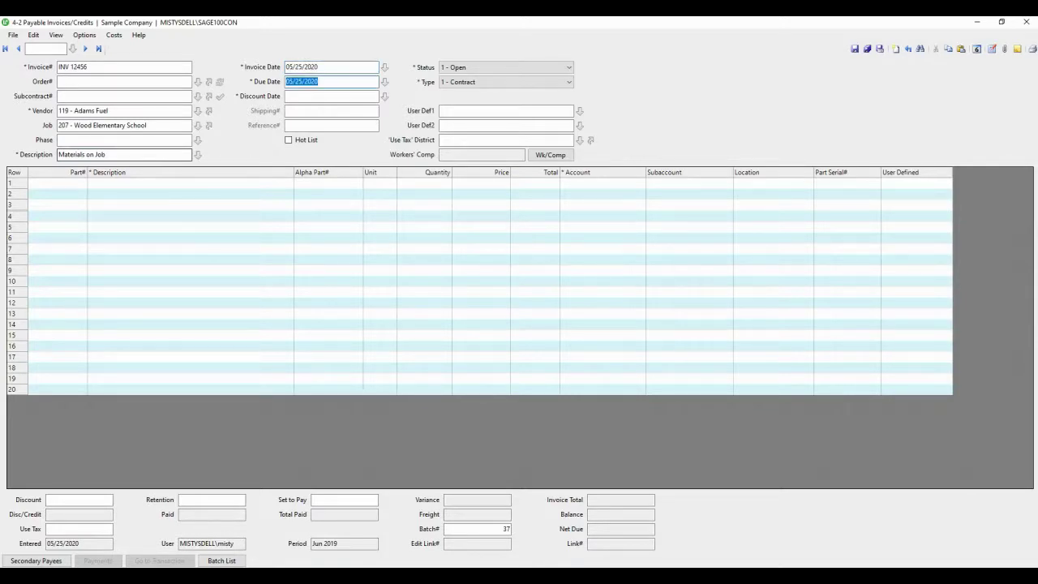
key(Tab)
key(Tab)
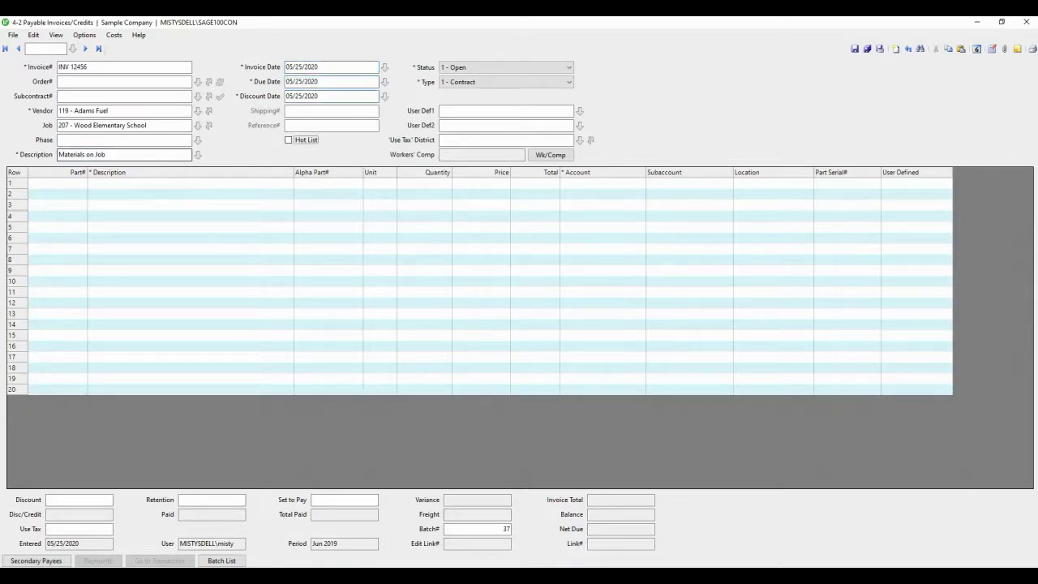
Step: Set the invoice status to 1 - Open and accept 1 - Contract as the type
key(Tab)
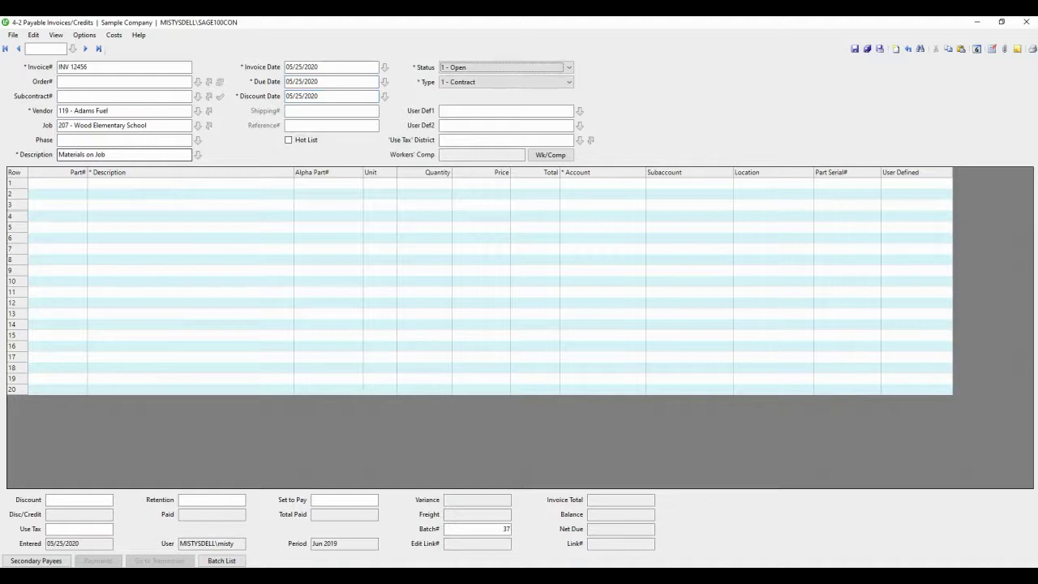
key(Tab)
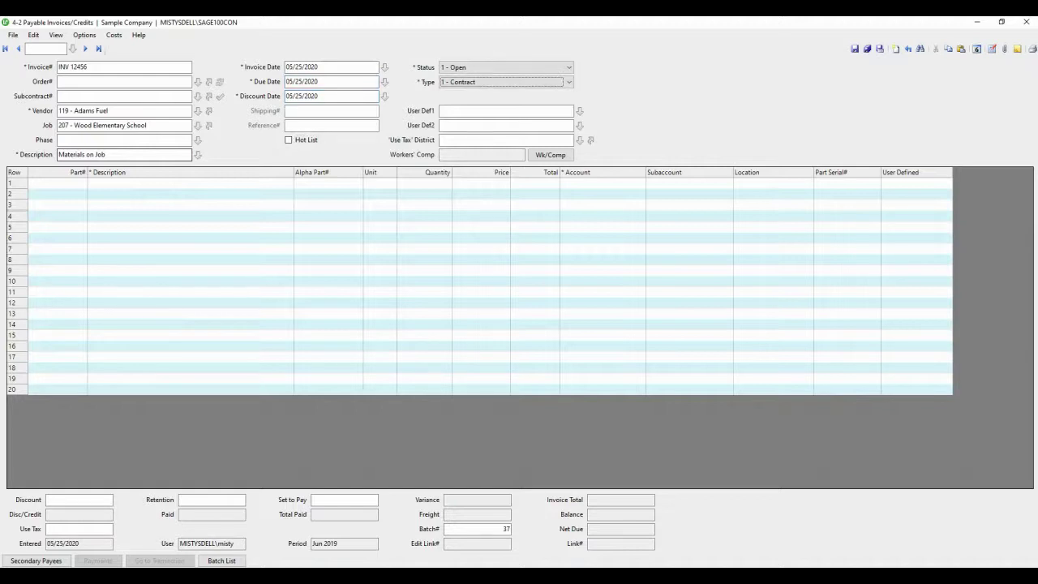
key(Tab)
key(Tab)
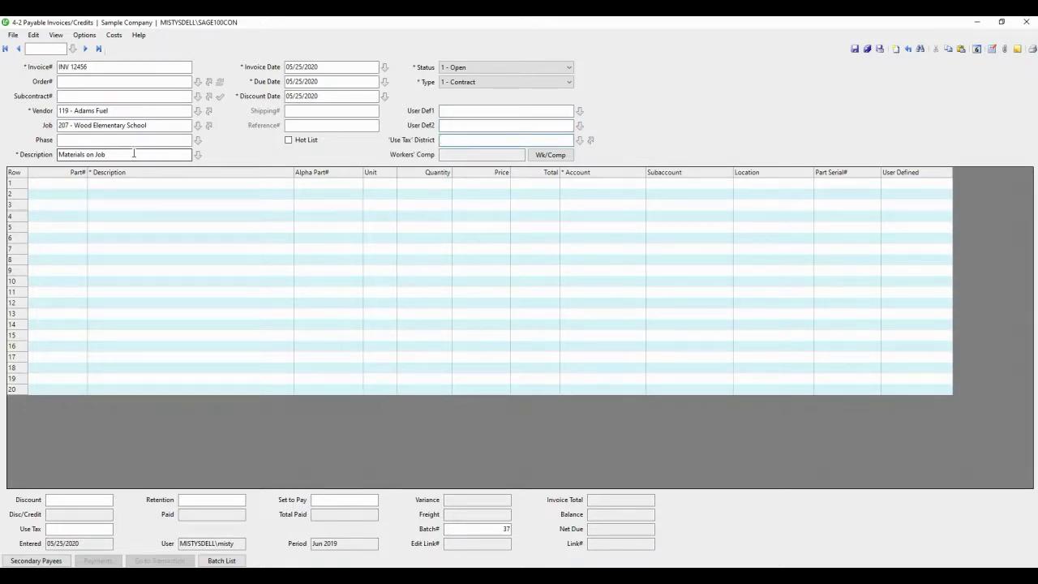
click(469, 68)
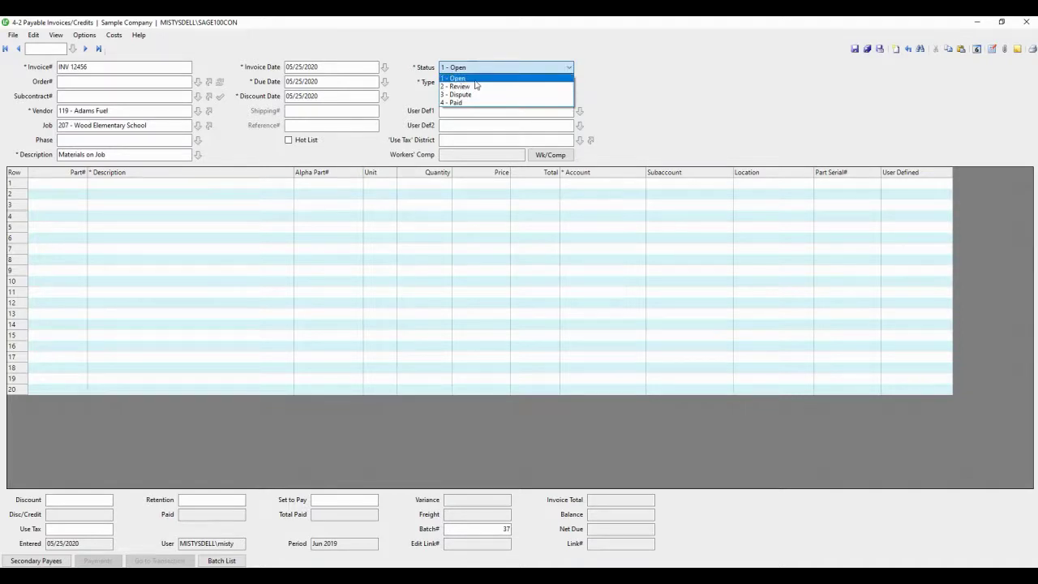
click(475, 81)
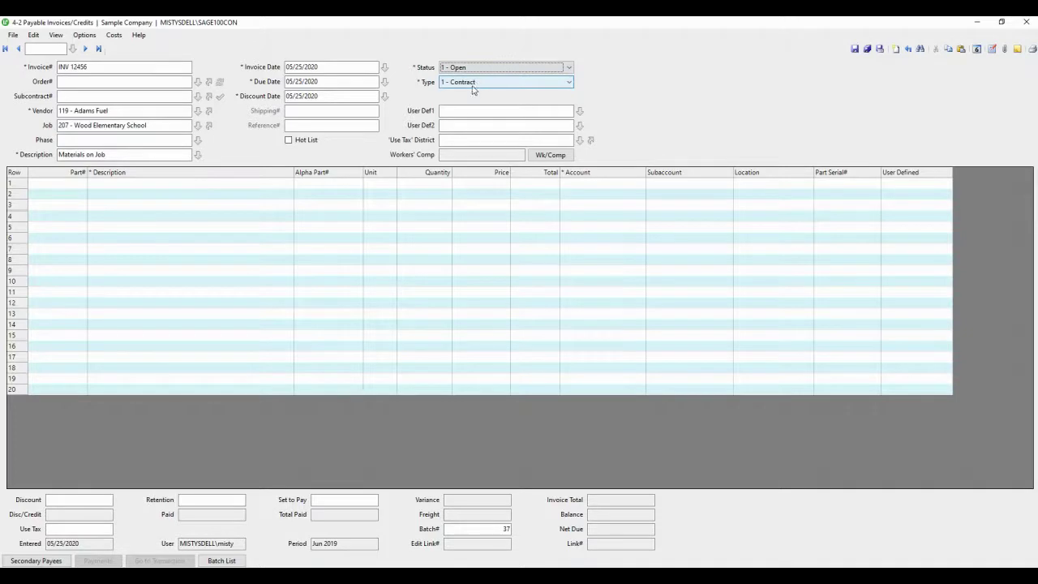
Step: Fill the first invoice line with the description Materials on Job, a quantity of 1 and a price of 500
click(74, 186)
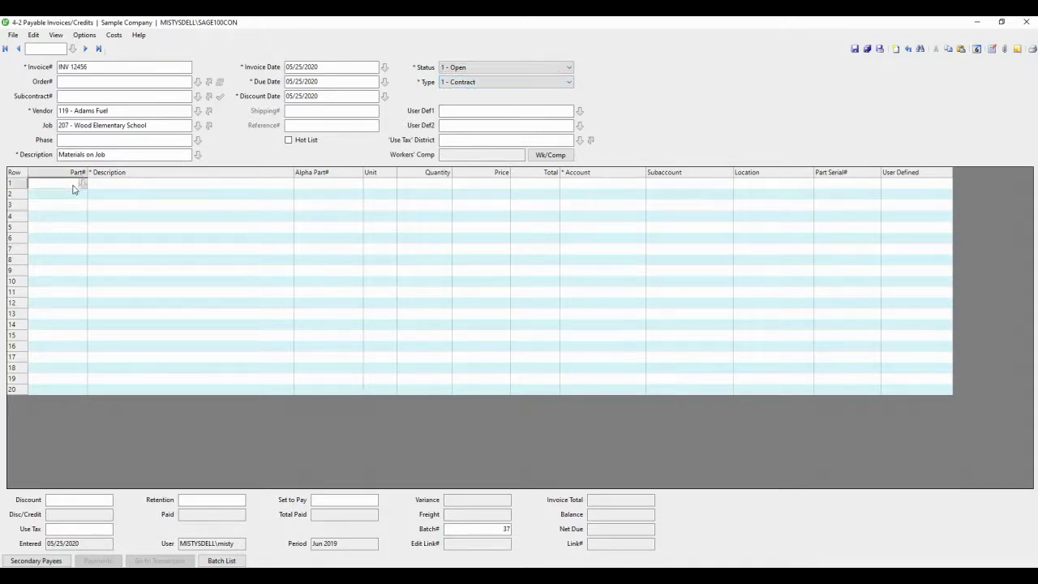
click(123, 189)
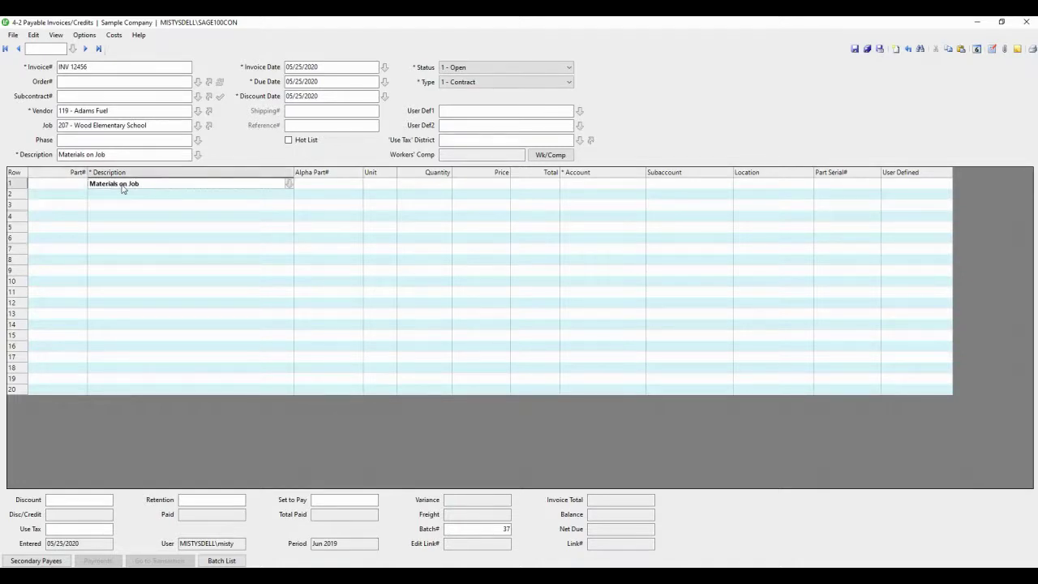
key(Tab)
key(Tab)
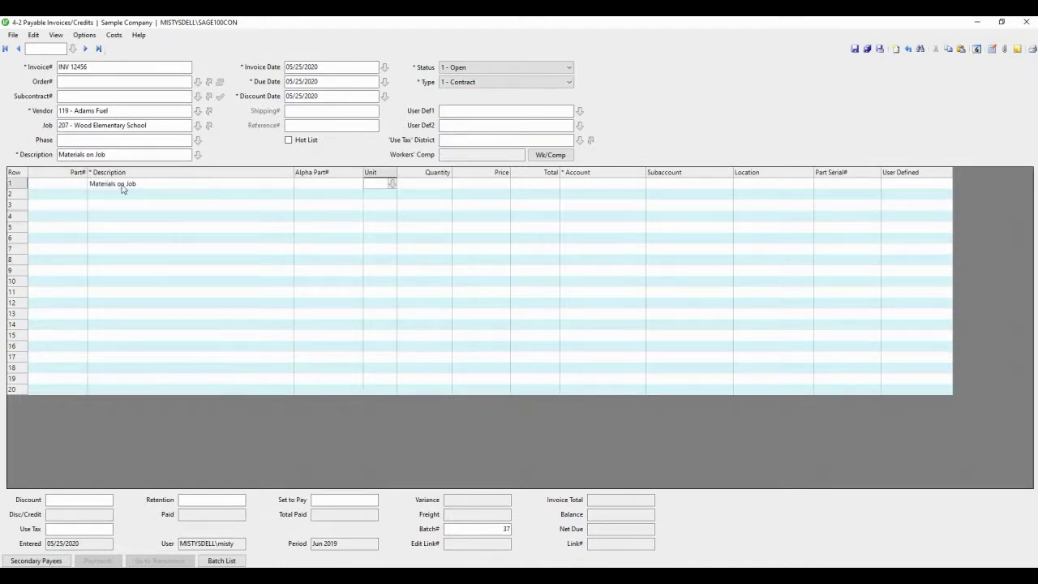
key(Tab)
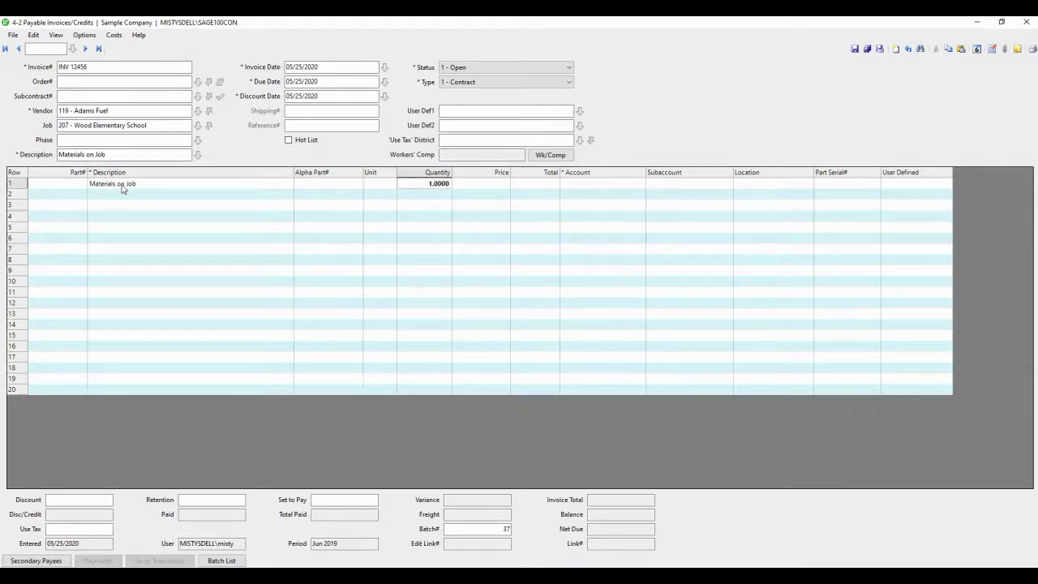
key(Tab)
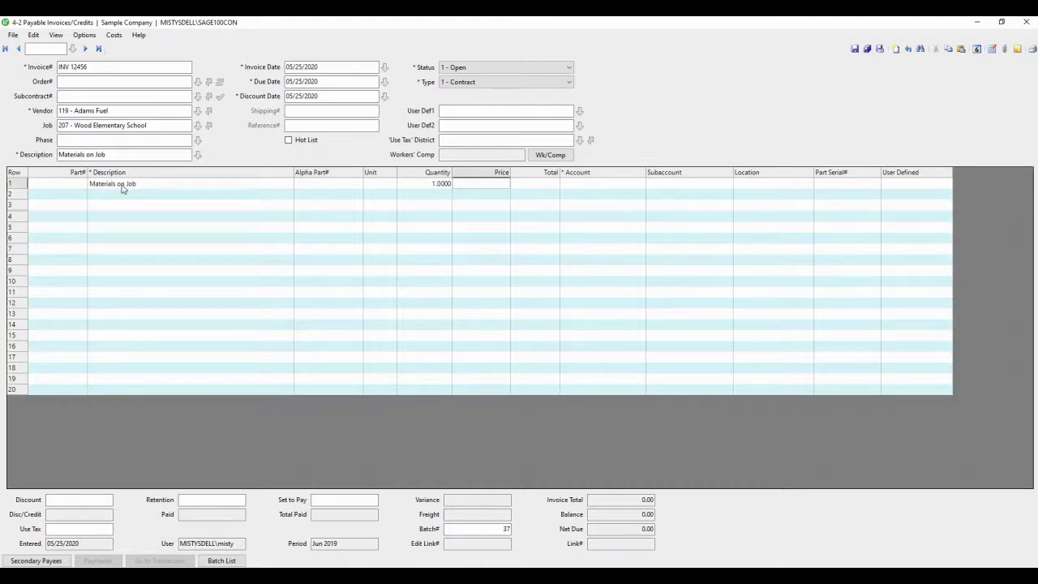
text(500)
key(Tab)
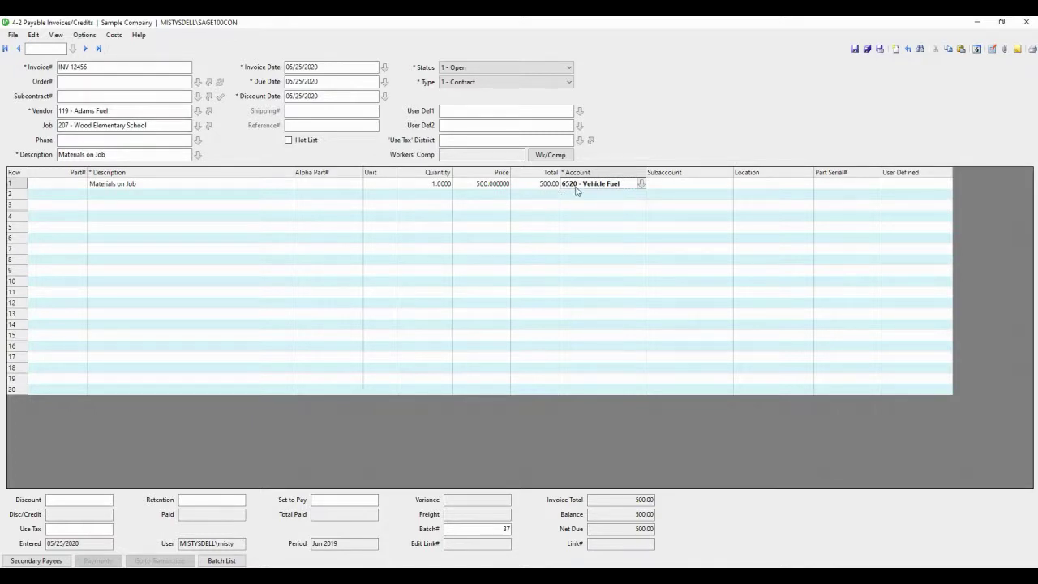
Step: Assign the invoice line to account 5005 - Other Job Expense and subaccount 1 - California Office
text(5005)
key(Tab)
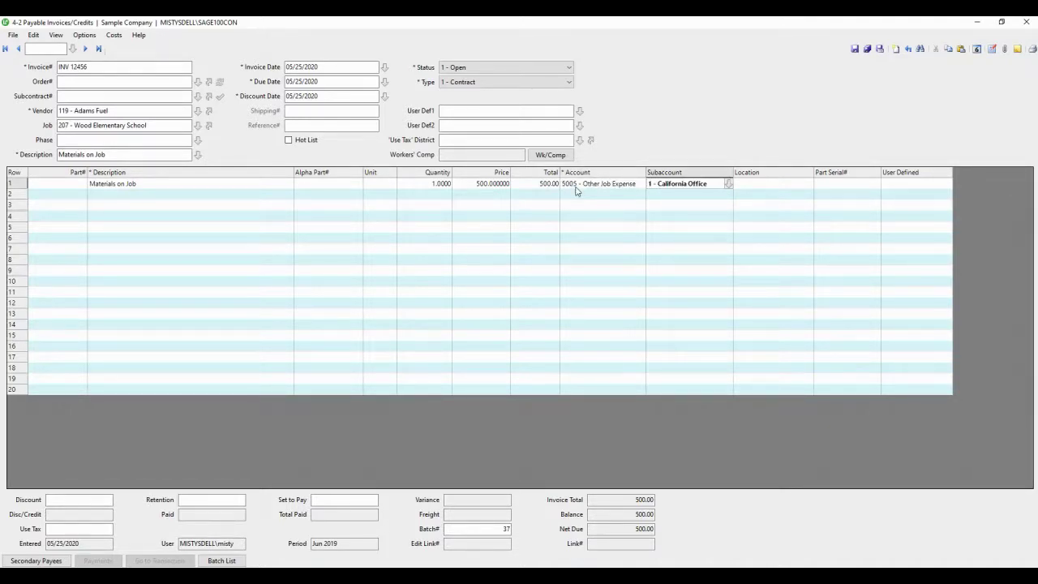
key(Tab)
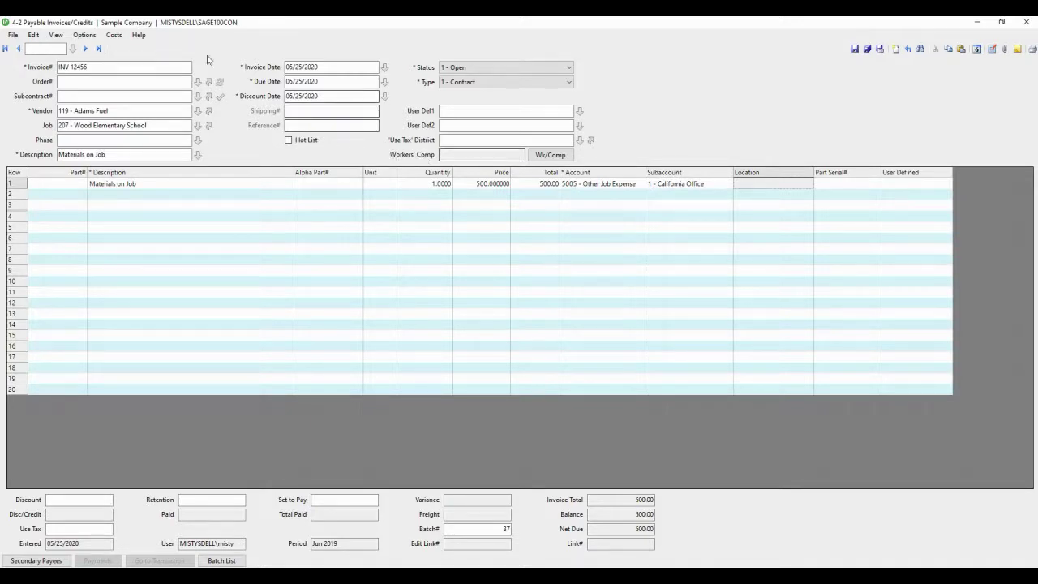
Step: Open the invoice's Job Costs window, then restore and widen it so all the cost columns fit
click(120, 38)
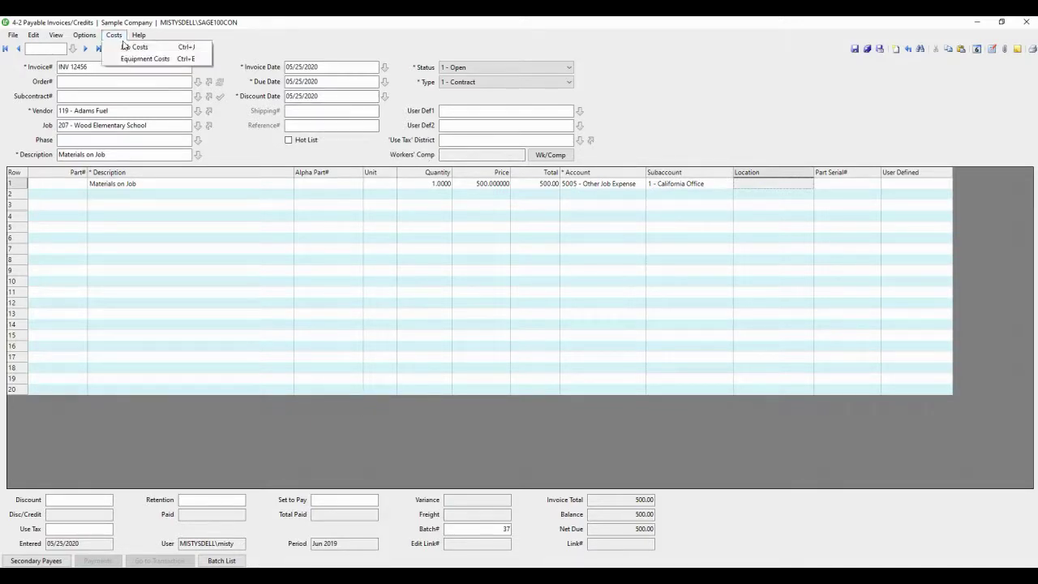
click(126, 45)
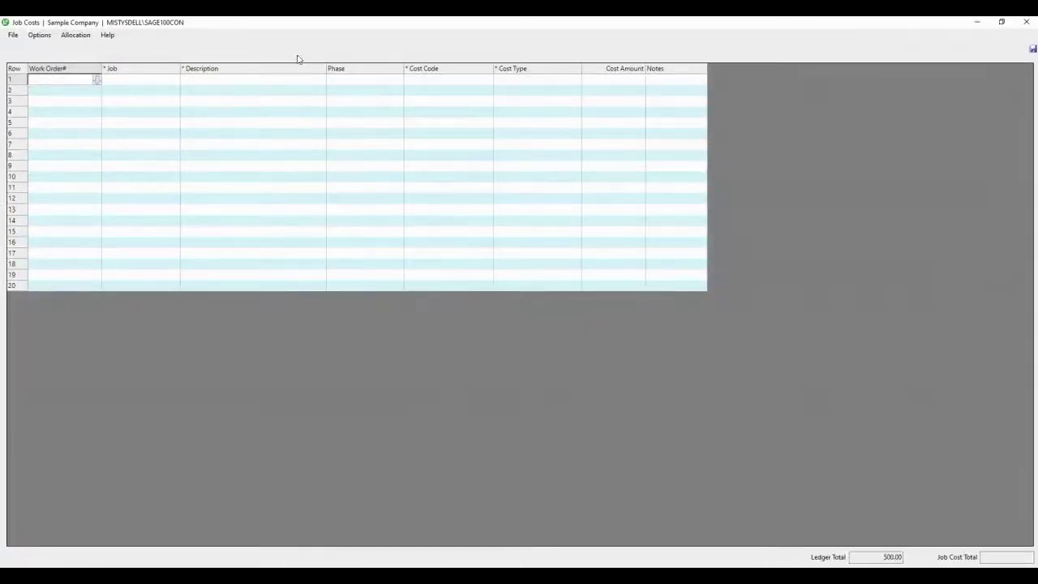
drag(333, 27, 284, 193)
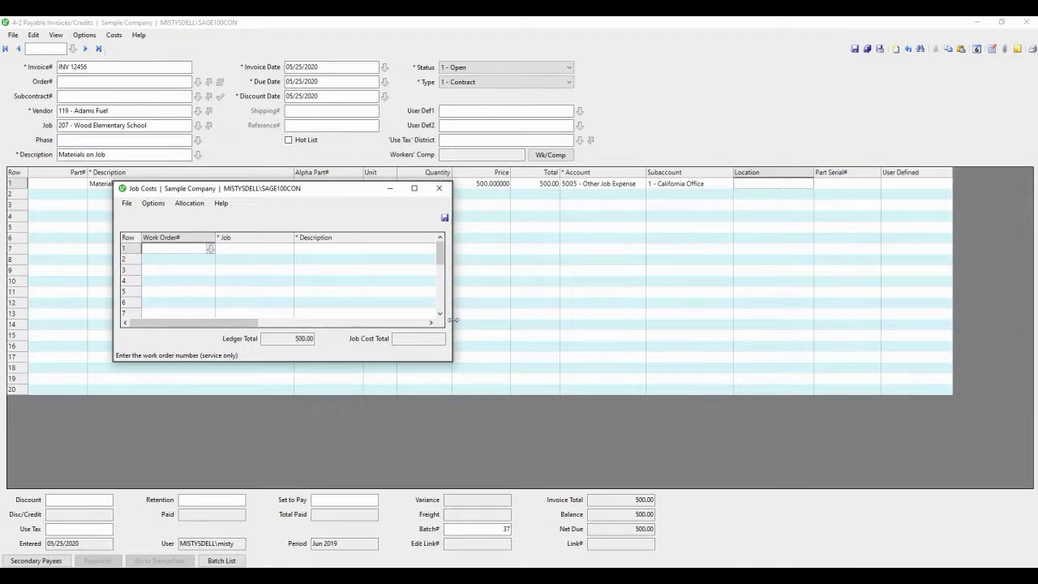
drag(452, 320, 950, 321)
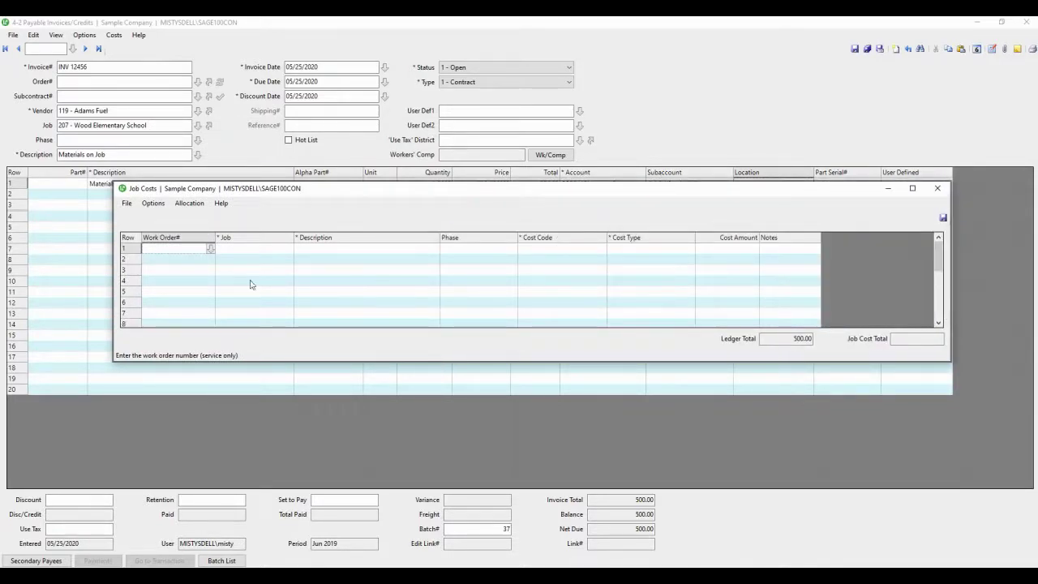
Step: Accept job 207 - Wood Elementary School and the description Materials on Job on the first job cost line, leaving the phase blank
click(267, 252)
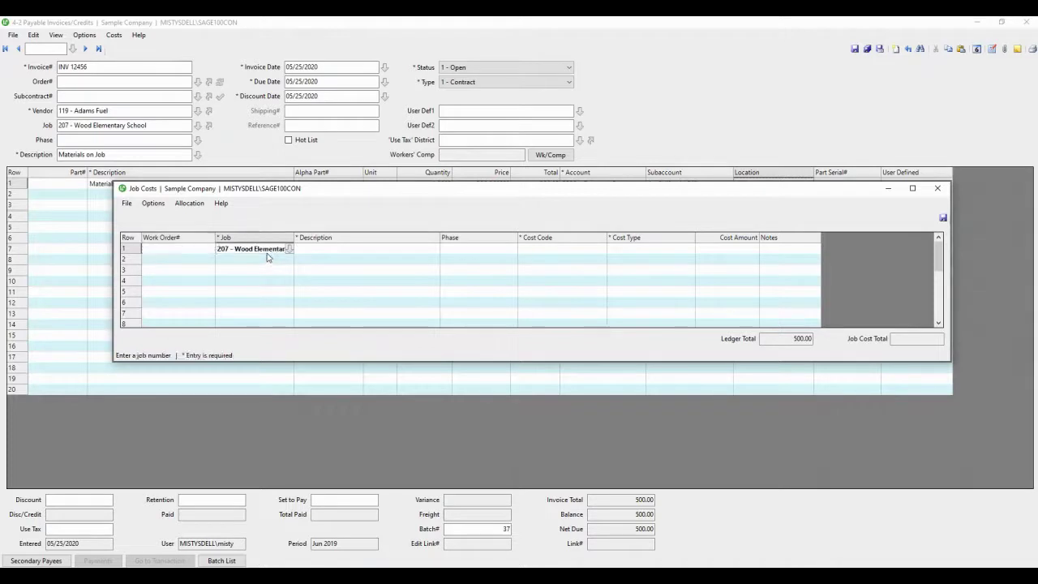
key(Tab)
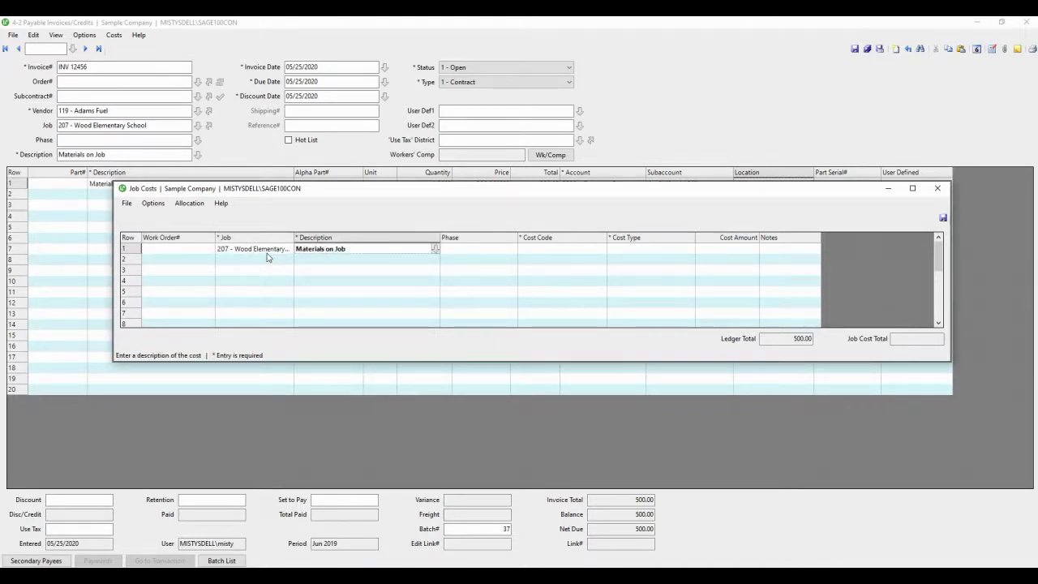
key(Tab)
key(Tab)
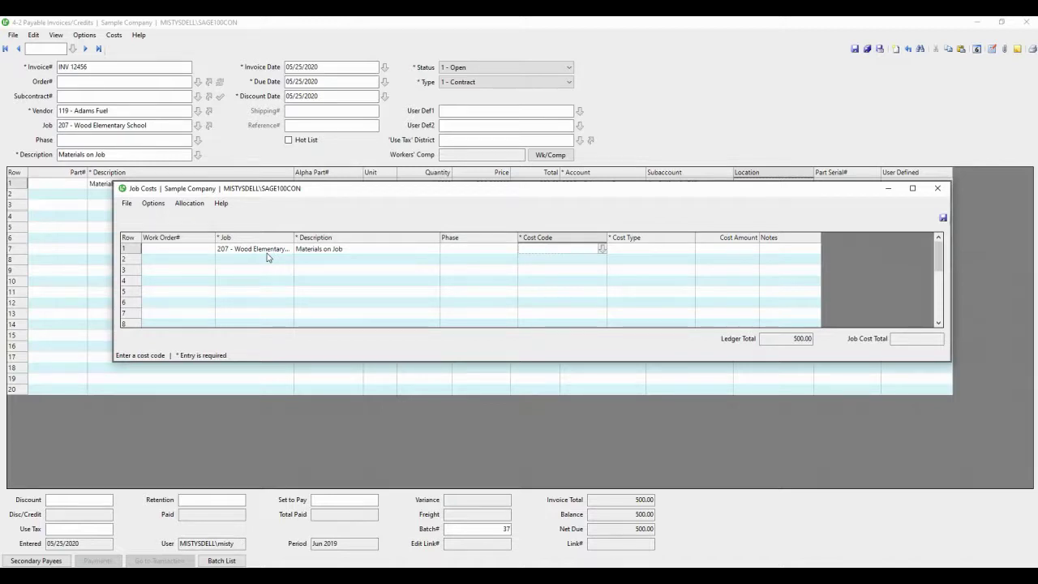
Step: Set the job cost line to cost code 3000.000 - CONCRETE and cost type 5 - Other, accepting a cost amount of 500.00
text(conc)
key(Tab)
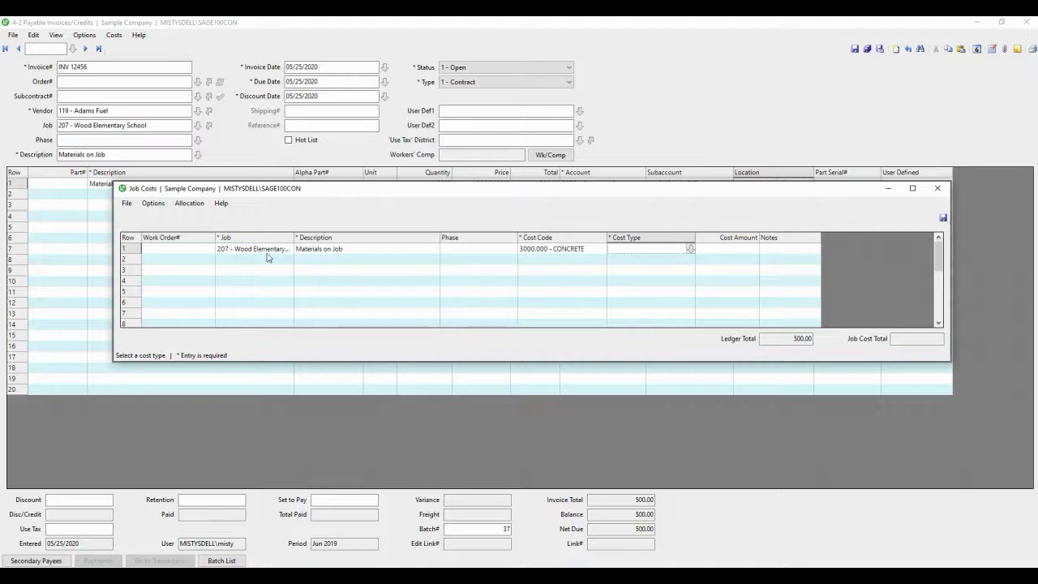
text(5)
key(Tab)
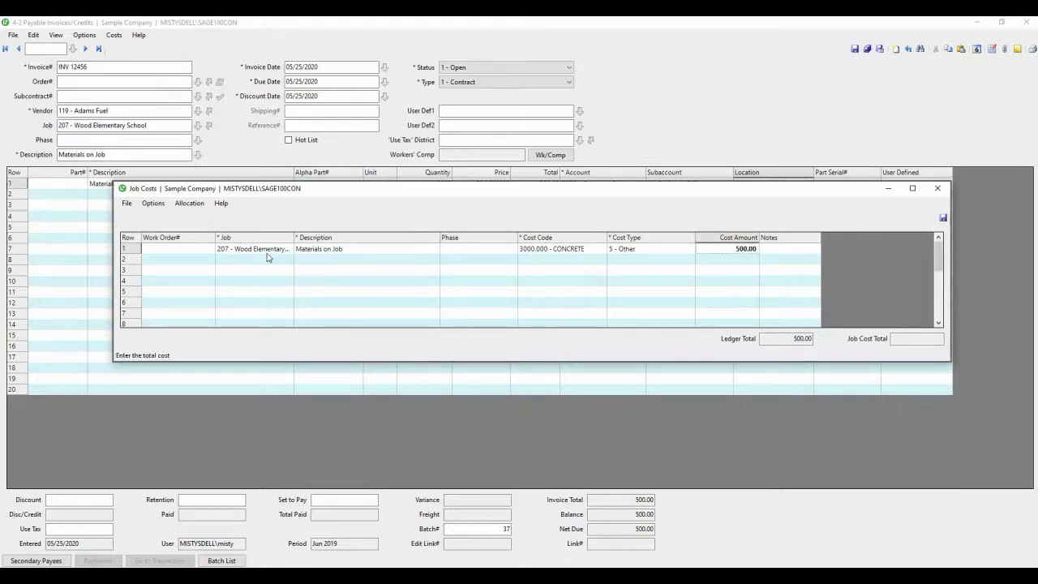
key(Tab)
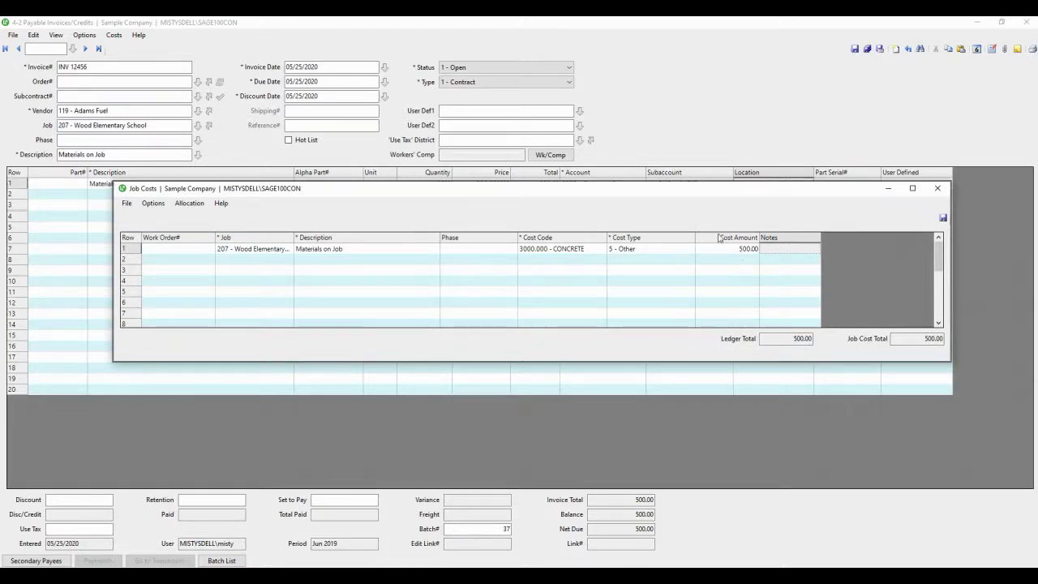
Step: Save the job costs and the invoice, agreeing to continue despite the missing budget and the mismatched posting period
drag(714, 191, 700, 246)
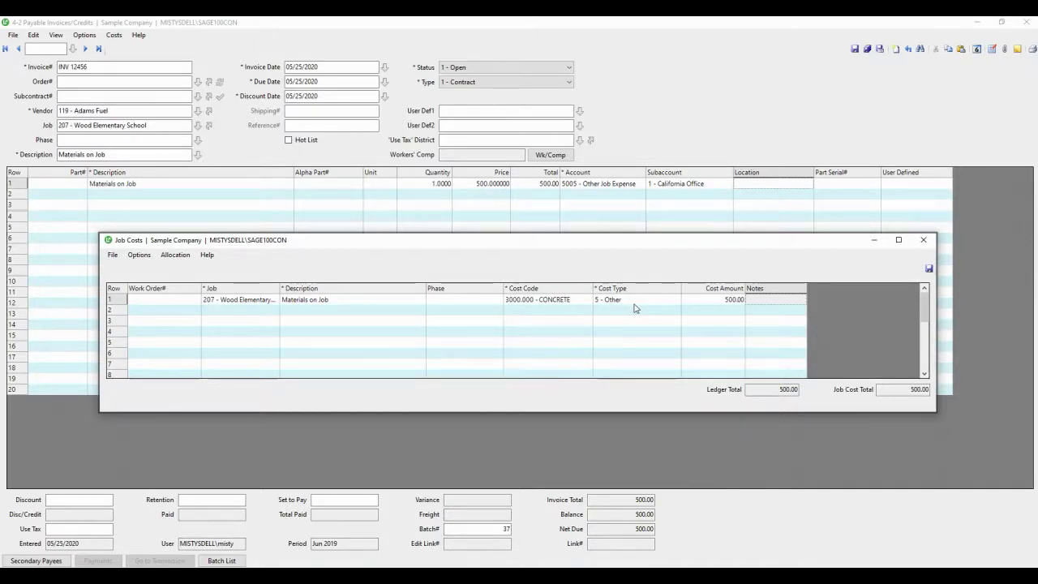
click(928, 268)
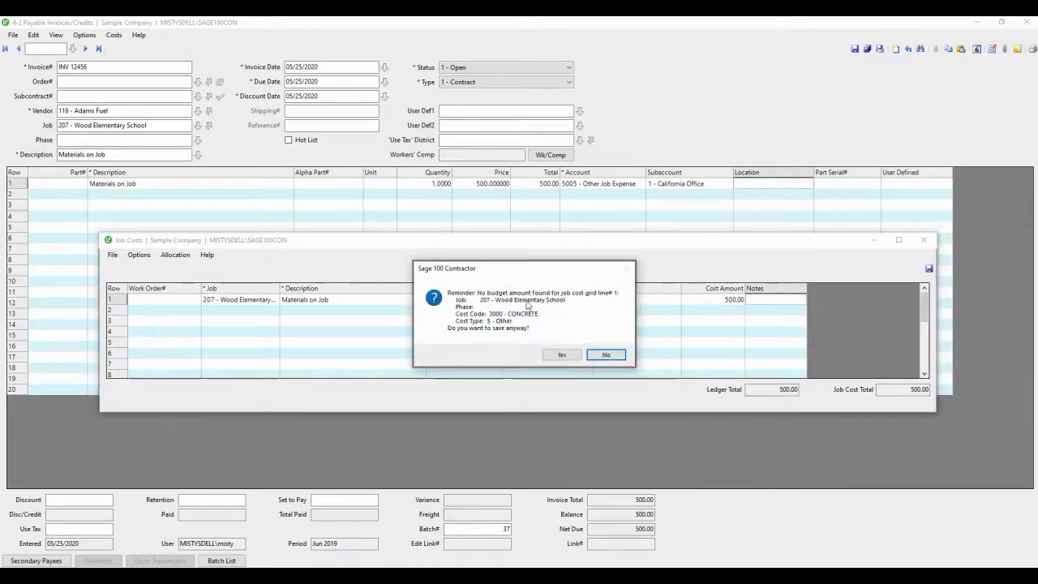
click(560, 354)
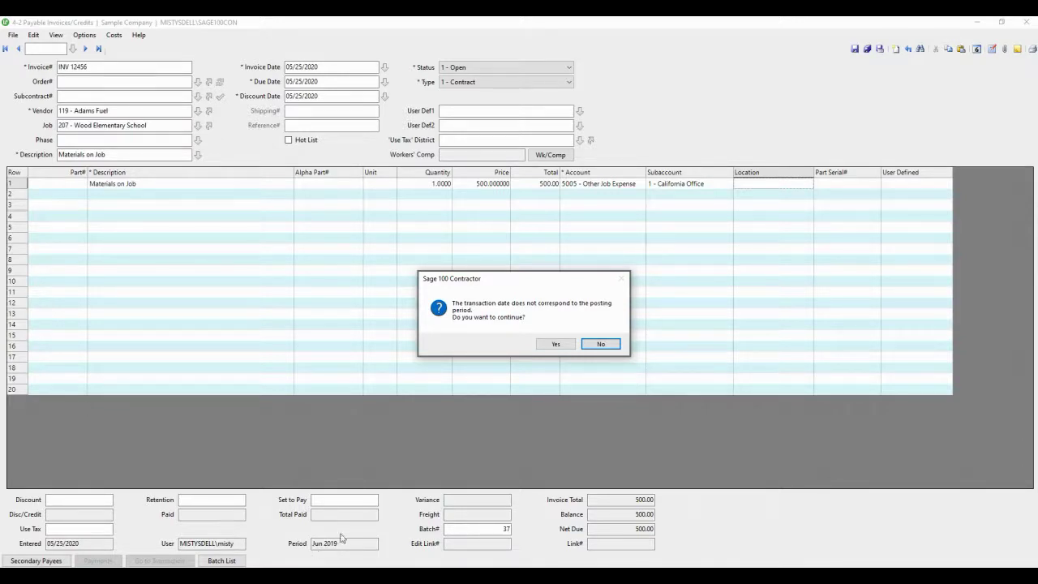
click(545, 345)
click(547, 345)
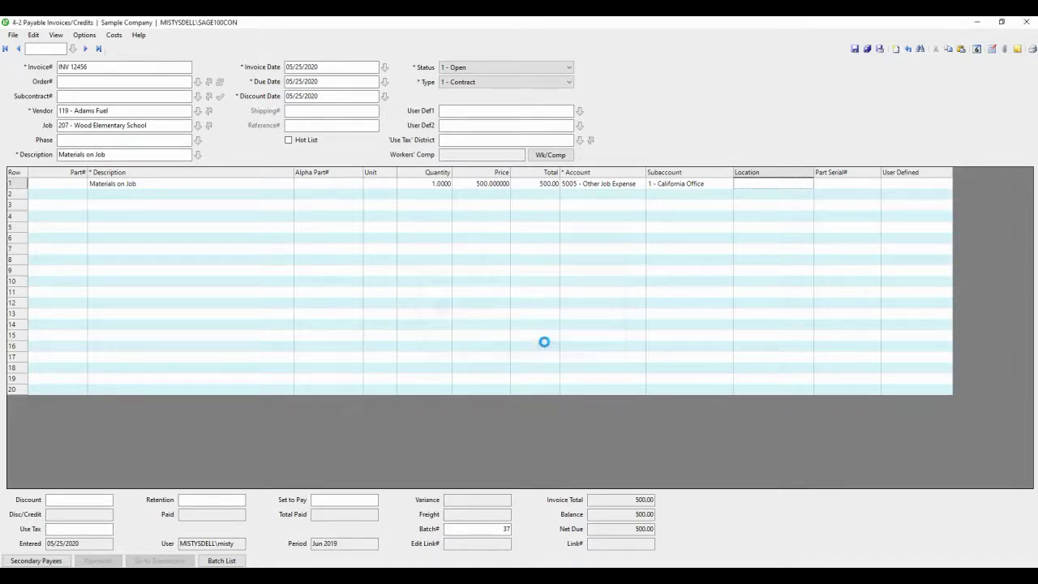
Step: Recall the saved invoice and review its posted Job Costs with the window widened to show all columns
click(910, 49)
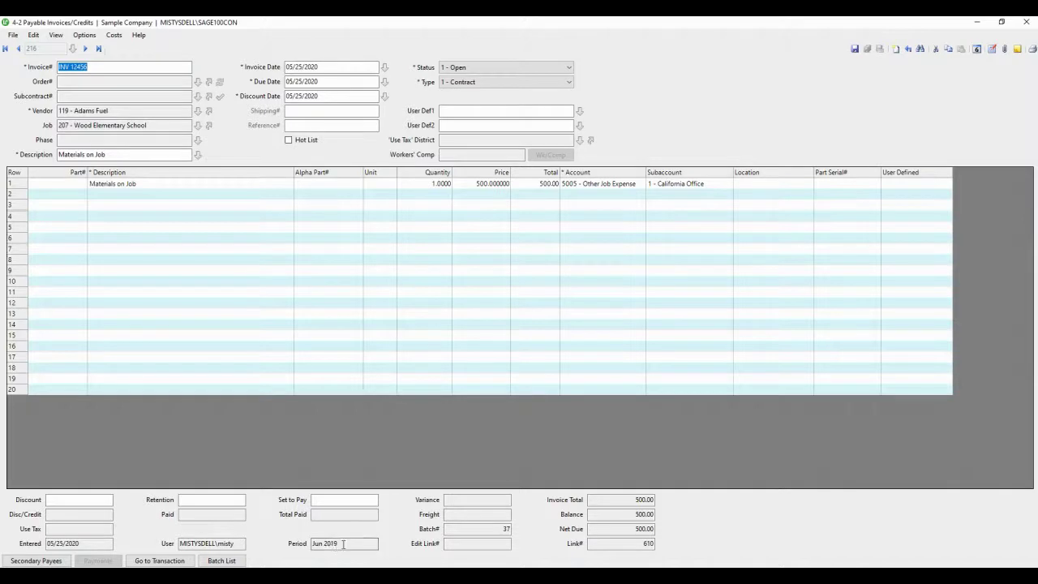
click(118, 35)
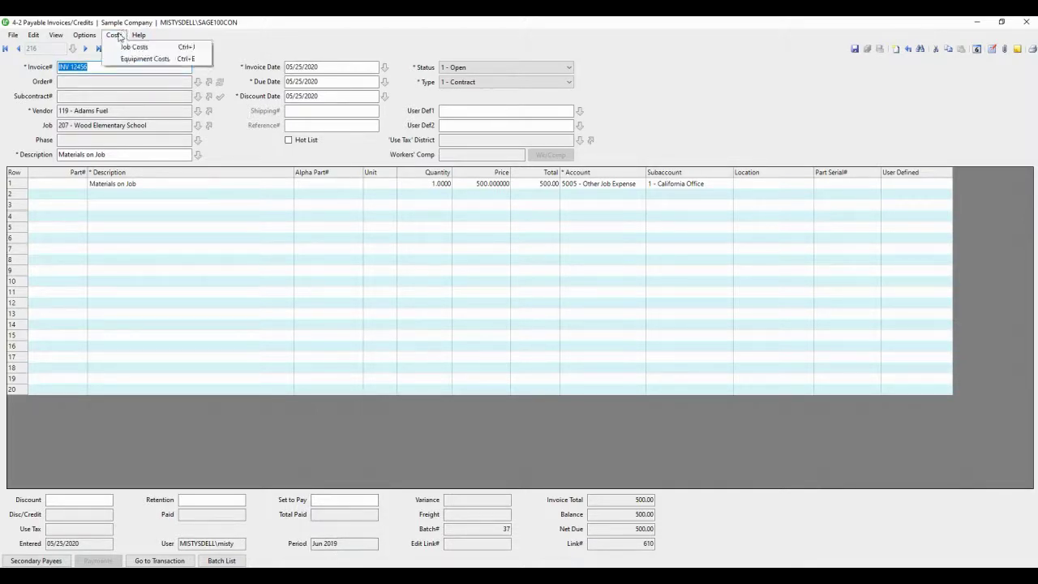
click(124, 49)
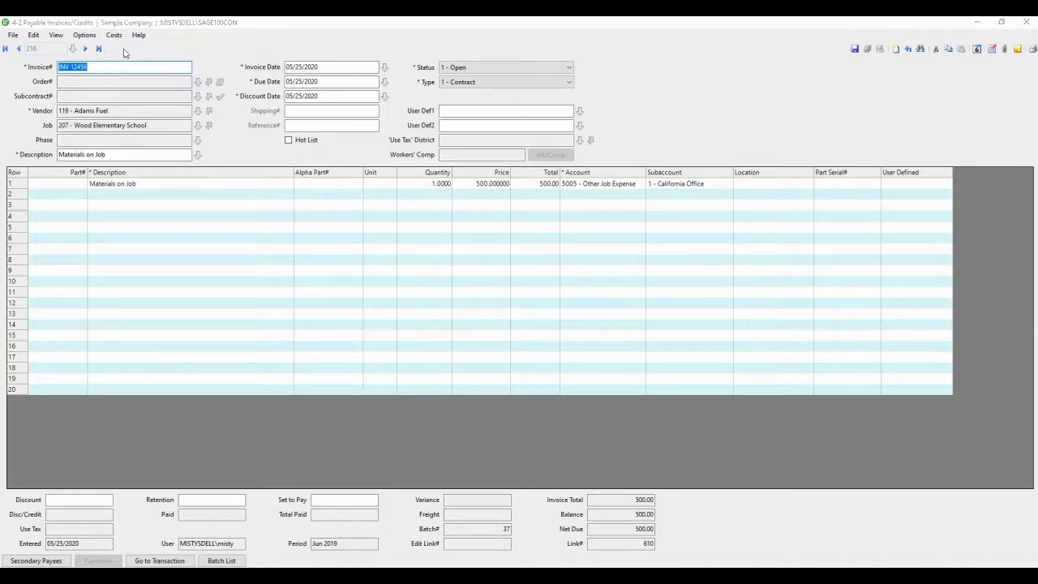
double_click(201, 28)
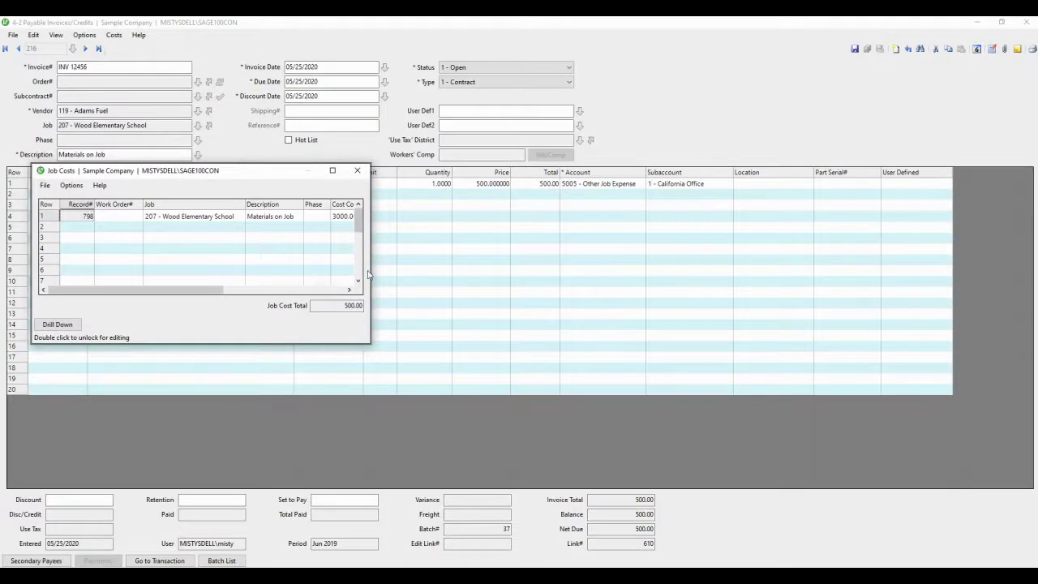
drag(372, 274, 641, 274)
drag(484, 172, 497, 242)
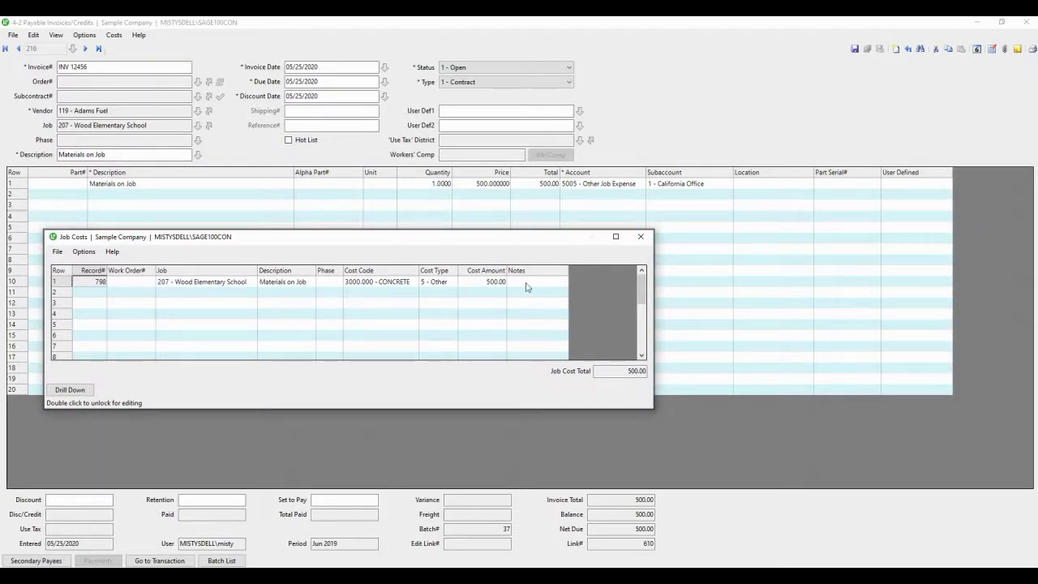
click(641, 236)
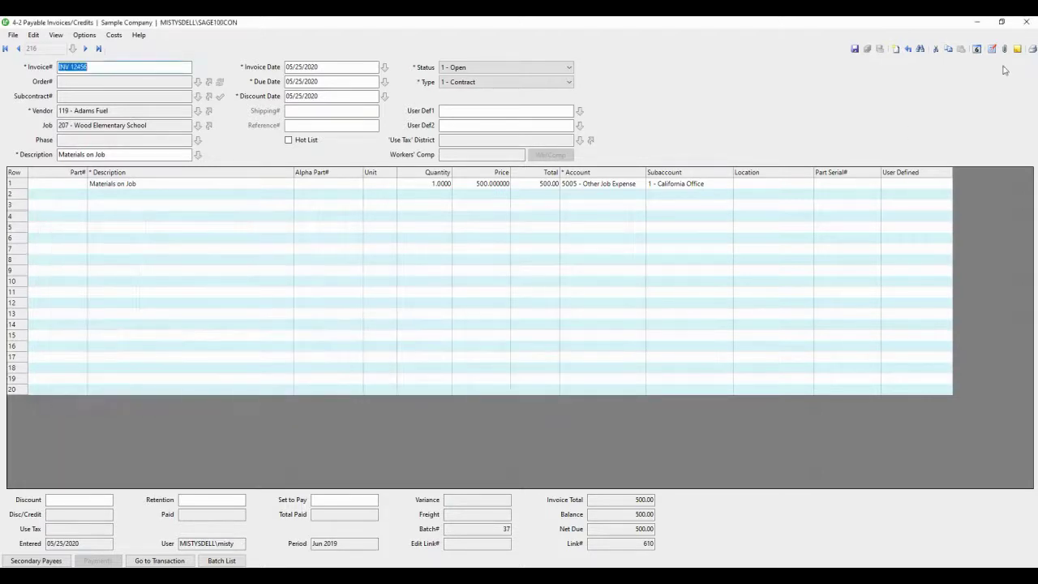
click(1005, 48)
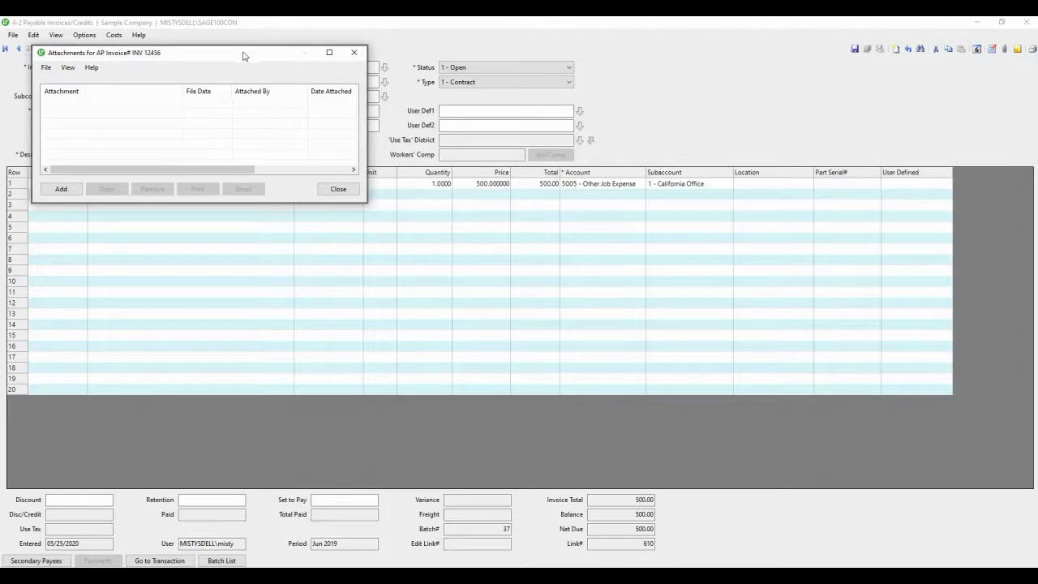
drag(243, 54, 389, 244)
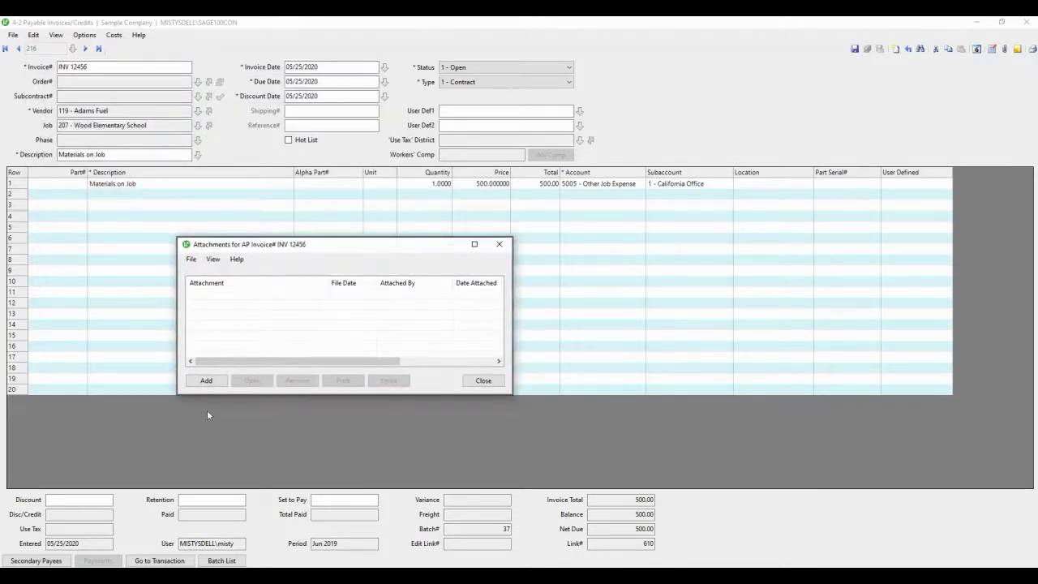
click(206, 386)
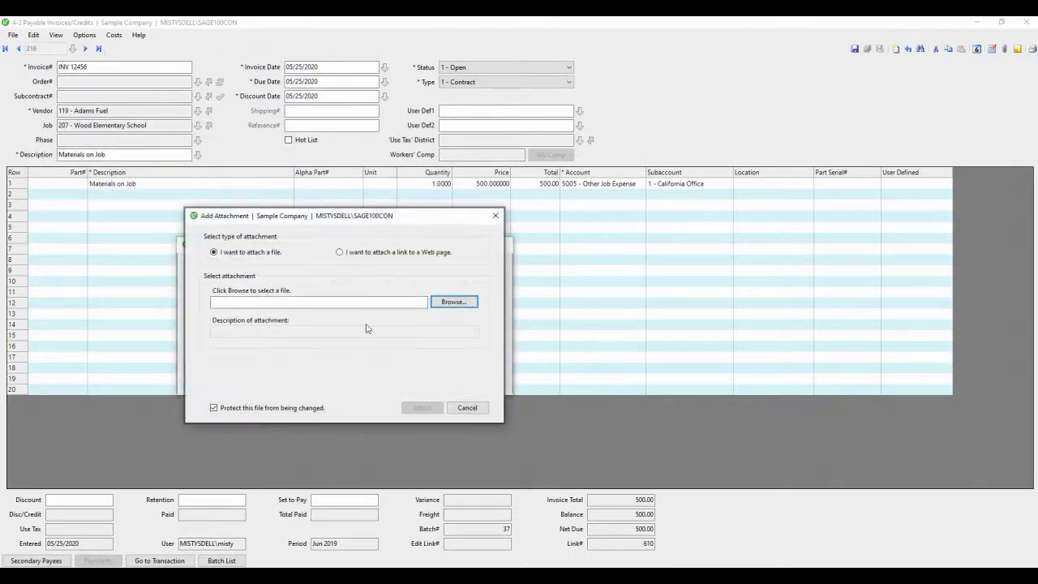
click(455, 305)
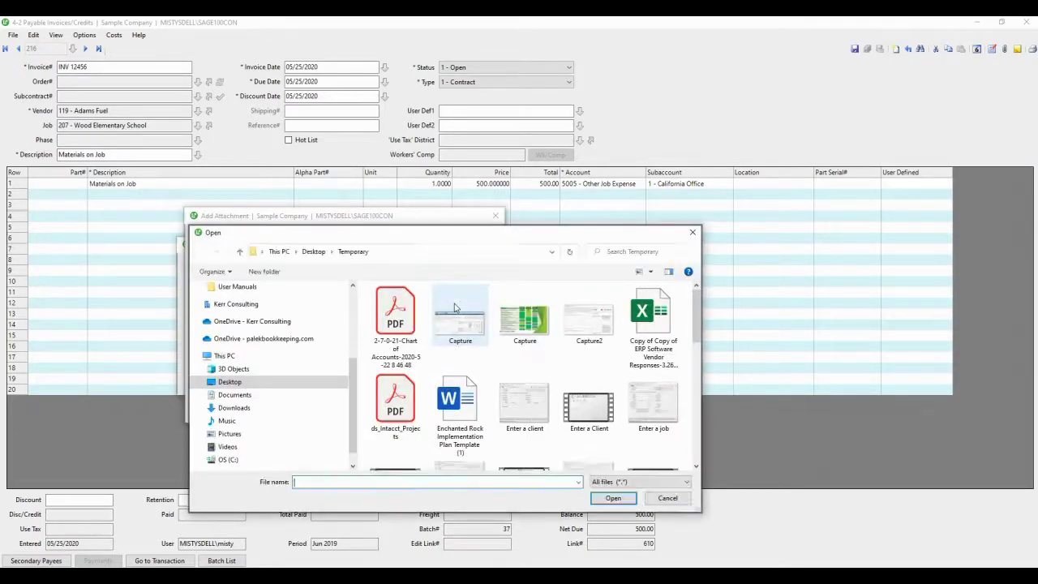
double_click(397, 322)
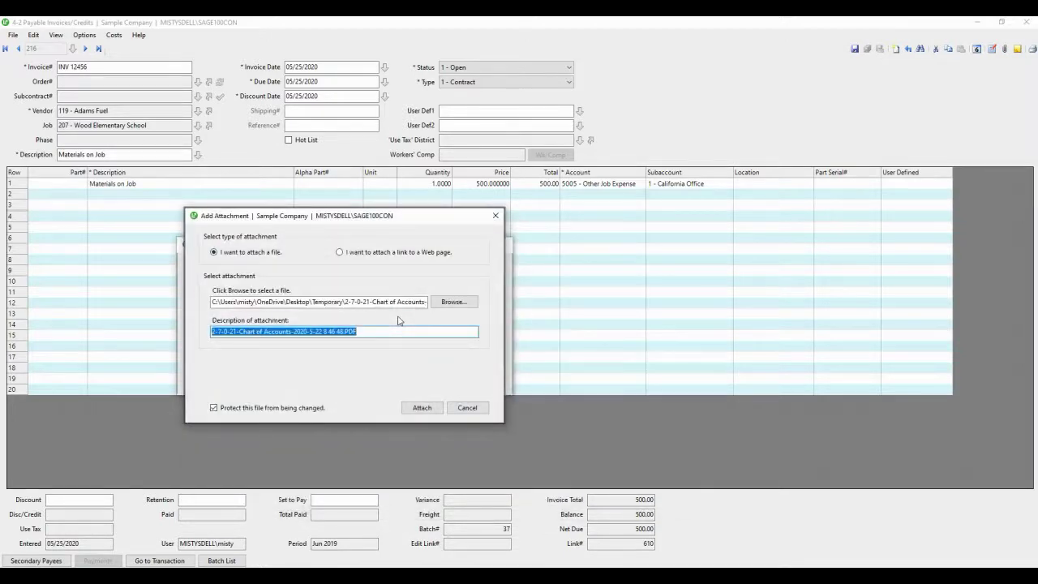
click(417, 406)
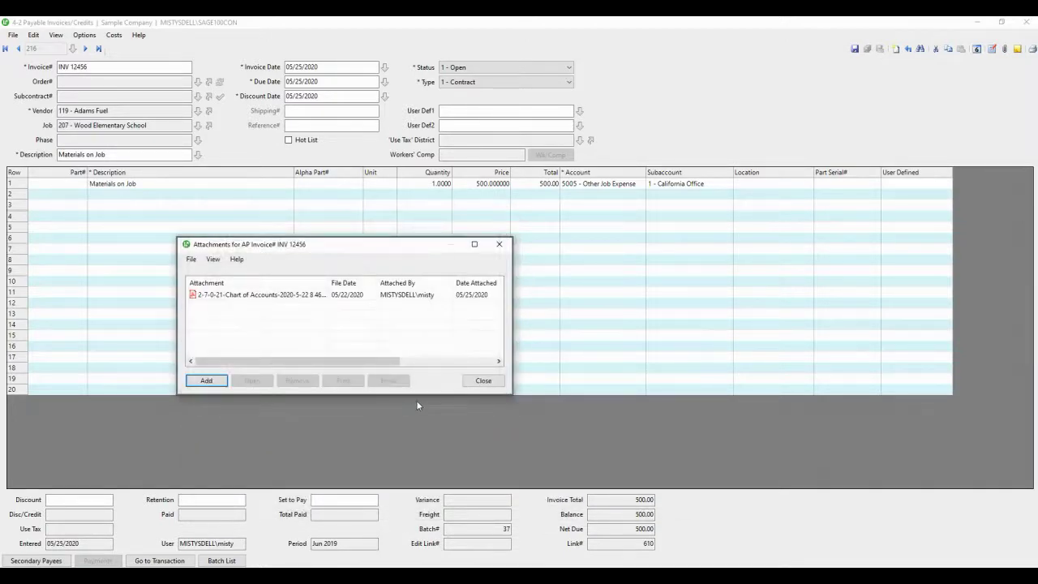
click(483, 380)
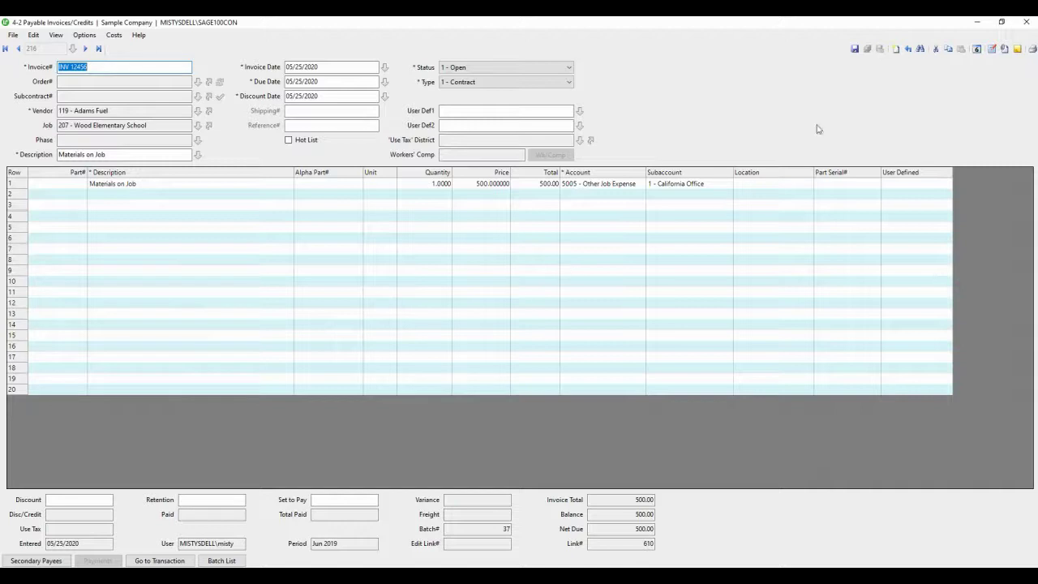
click(856, 49)
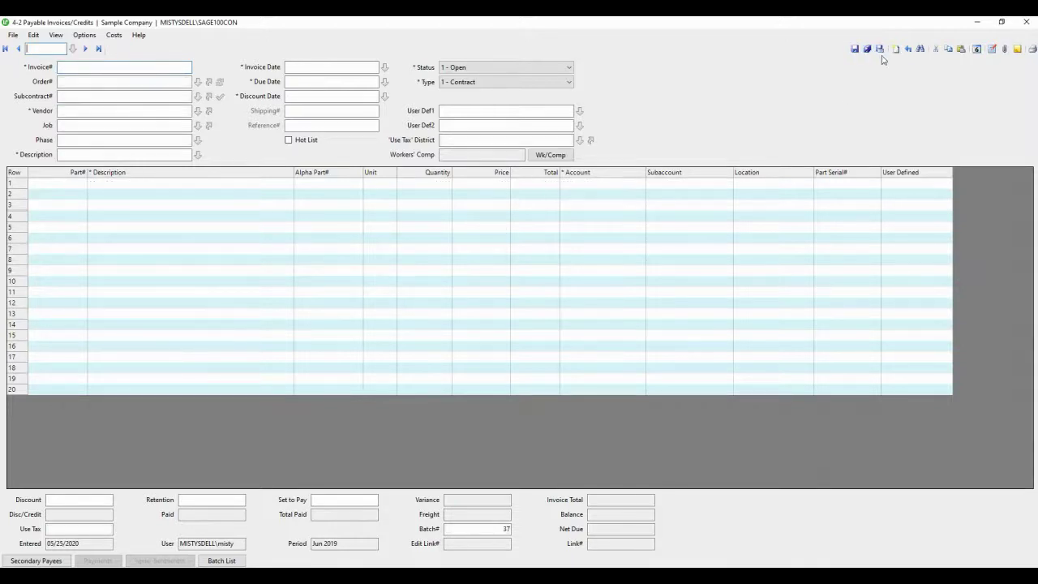
Step: Recall the saved invoice and check its list of attachments
click(907, 49)
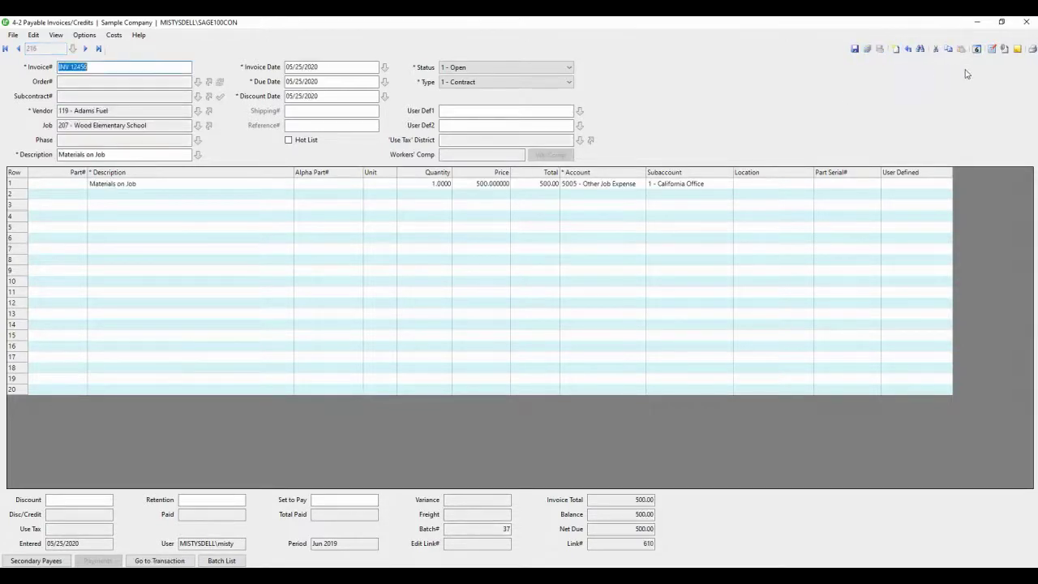
click(1005, 50)
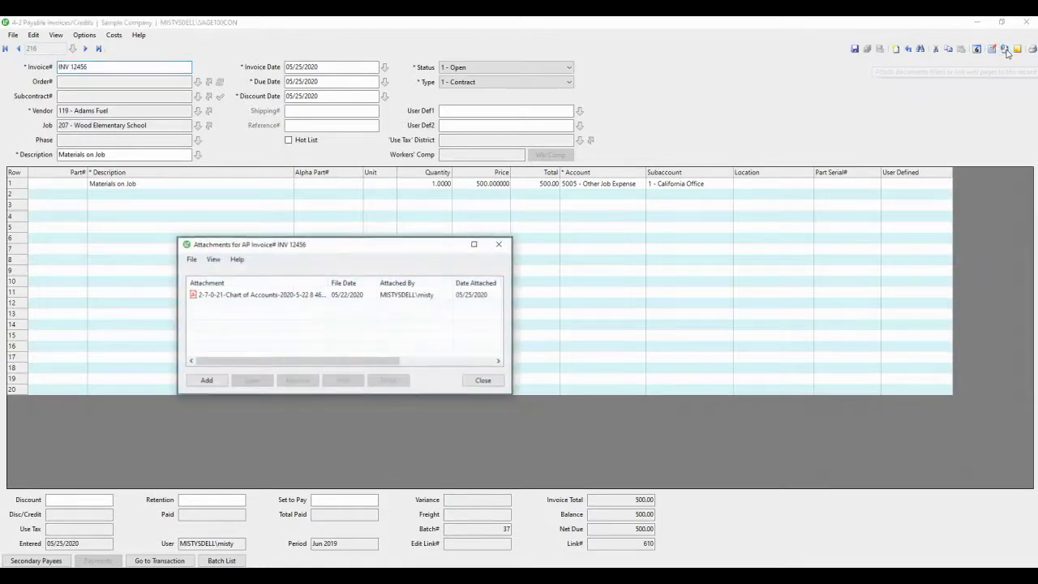
click(498, 245)
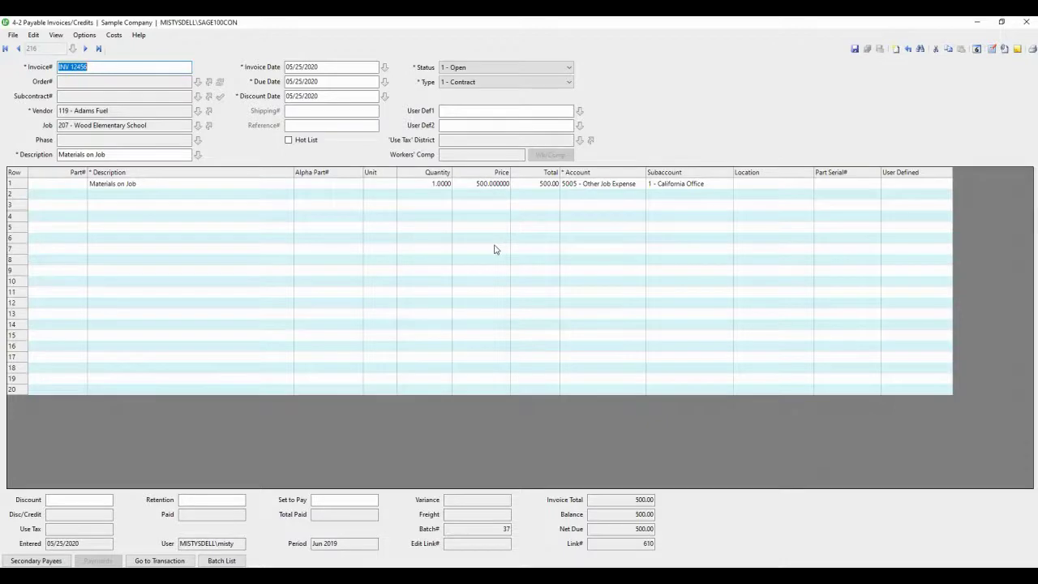